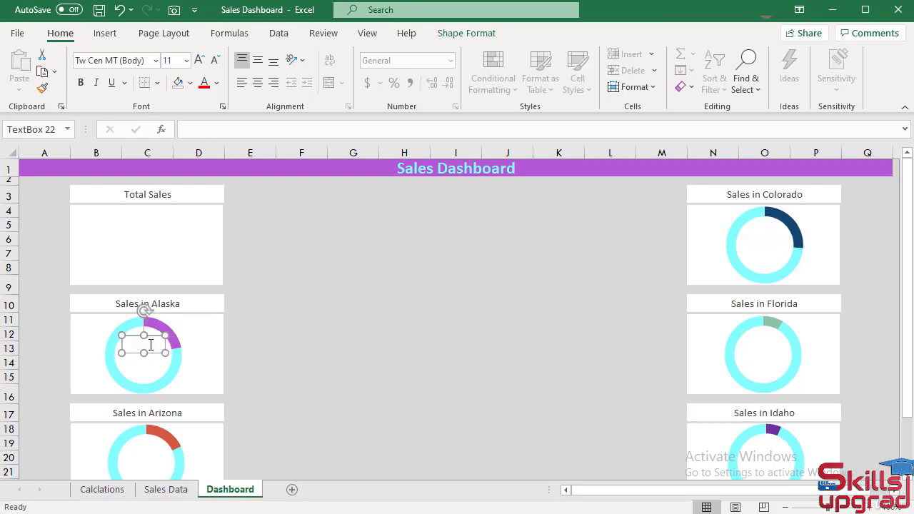
Label the text box inside the Alaska doughnut "Sales %", widening it to fit, and centre the text horizontally and vertically
type("Sales")
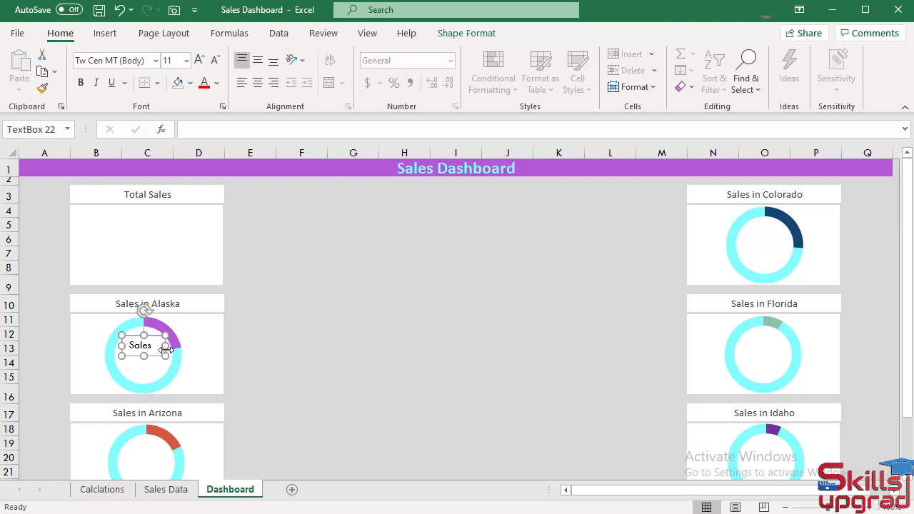
mouse_move(166, 347)
left_mouse_down()
mouse_move(173, 347)
mouse_move(159, 334)
left_mouse_up()
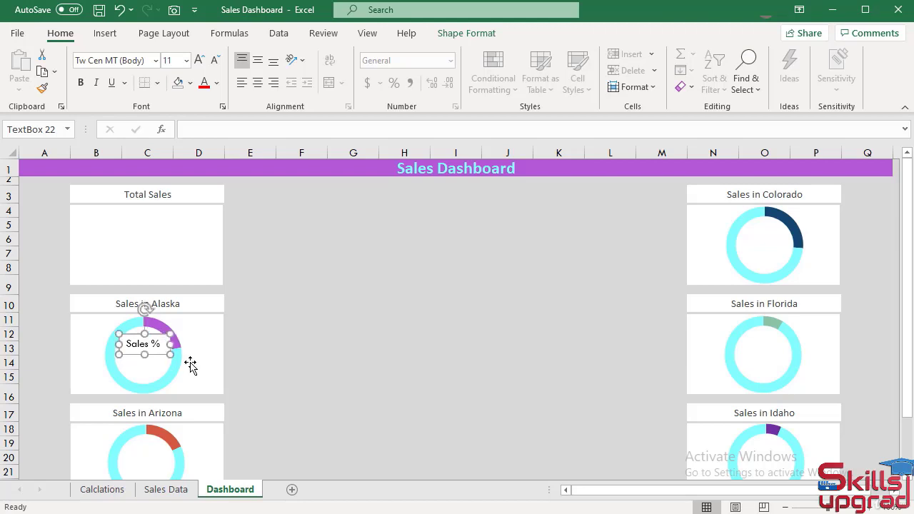
double_click(152, 345)
key("ctrl+a")
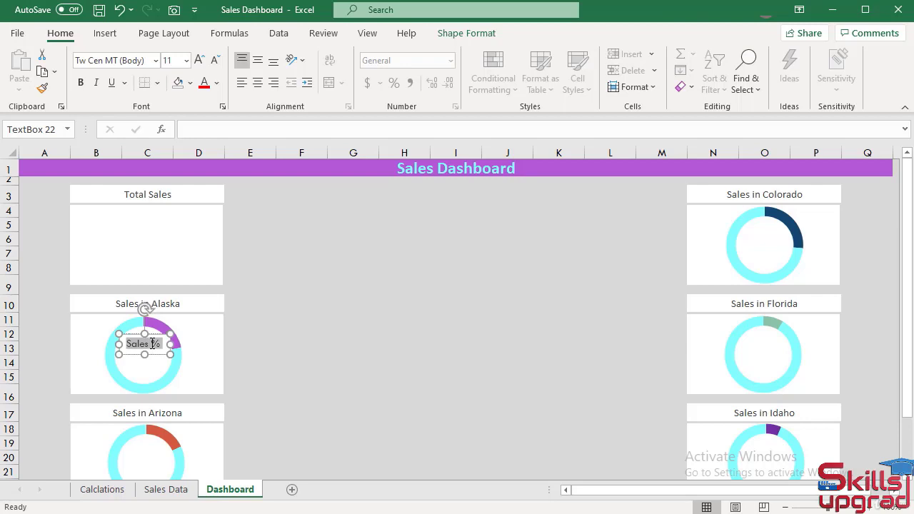
left_click(256, 83)
left_click(257, 61)
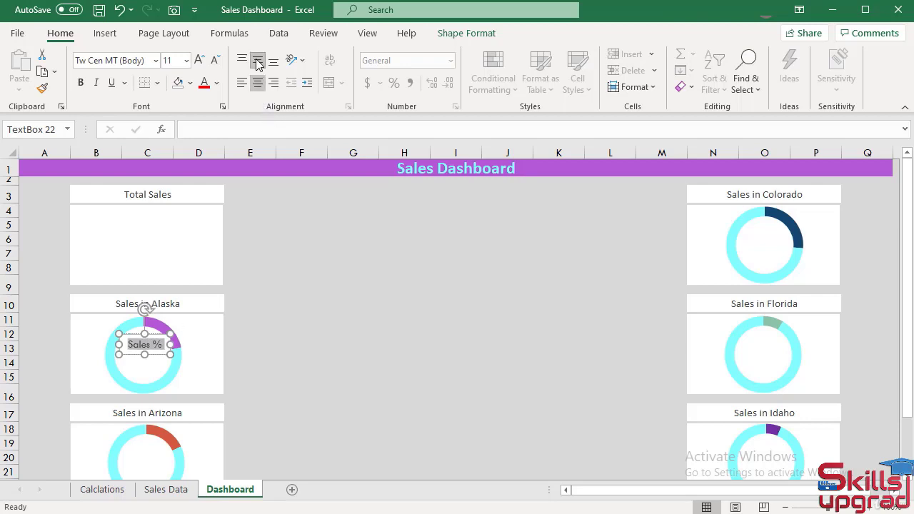
Format the "Sales %" label in the Calibri font with a dark grey theme colour
left_click(118, 62)
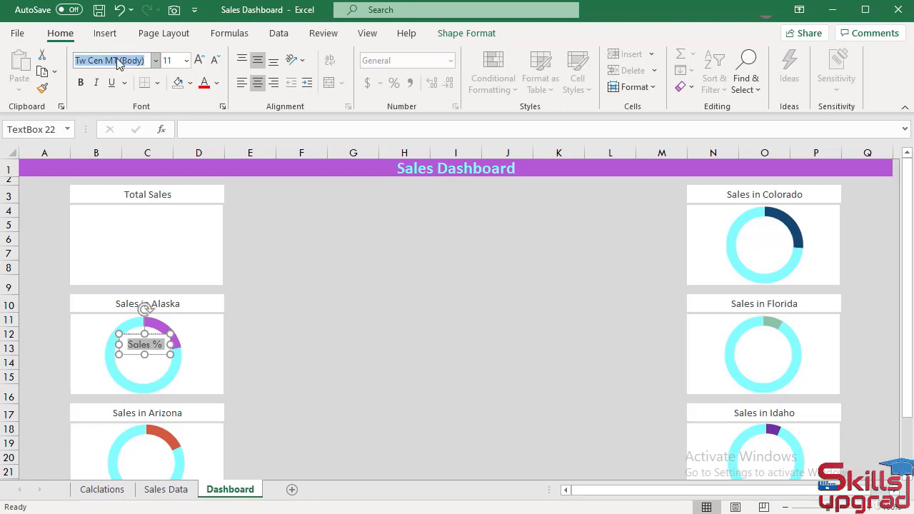
type("Ca")
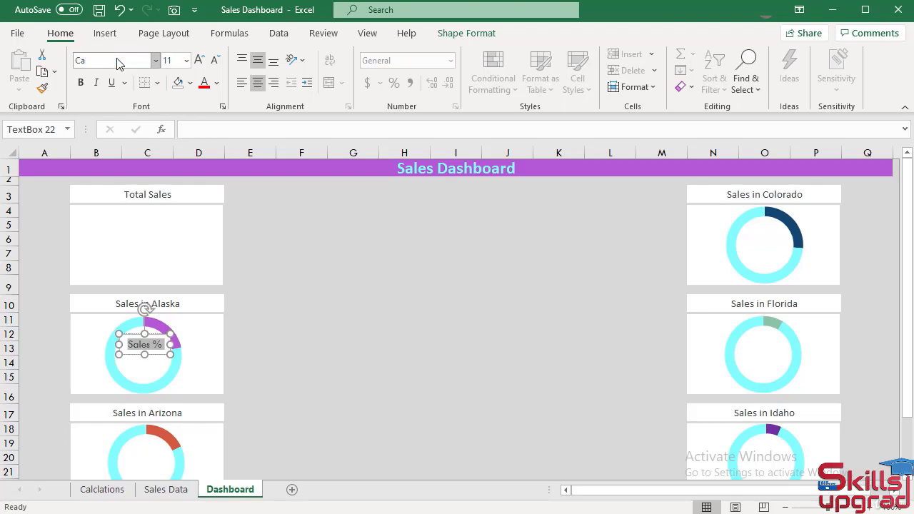
type("rlibri")
key("Return")
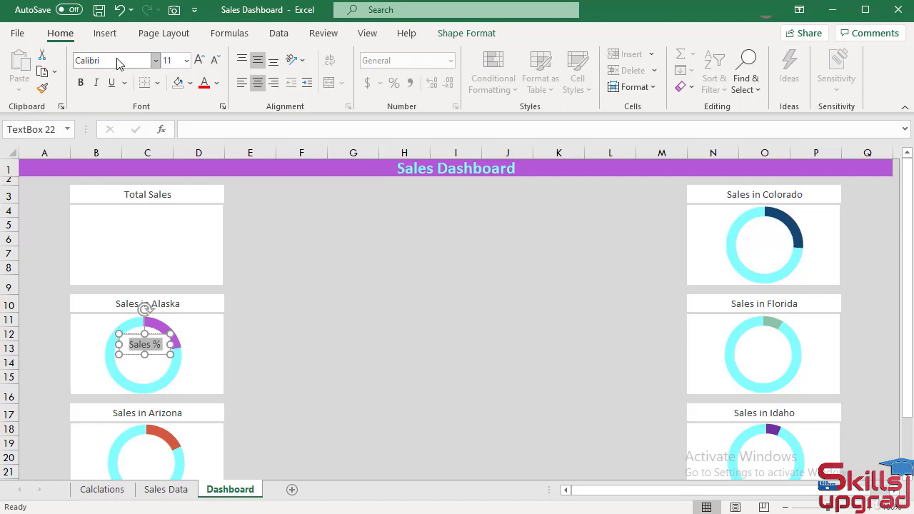
left_click(217, 84)
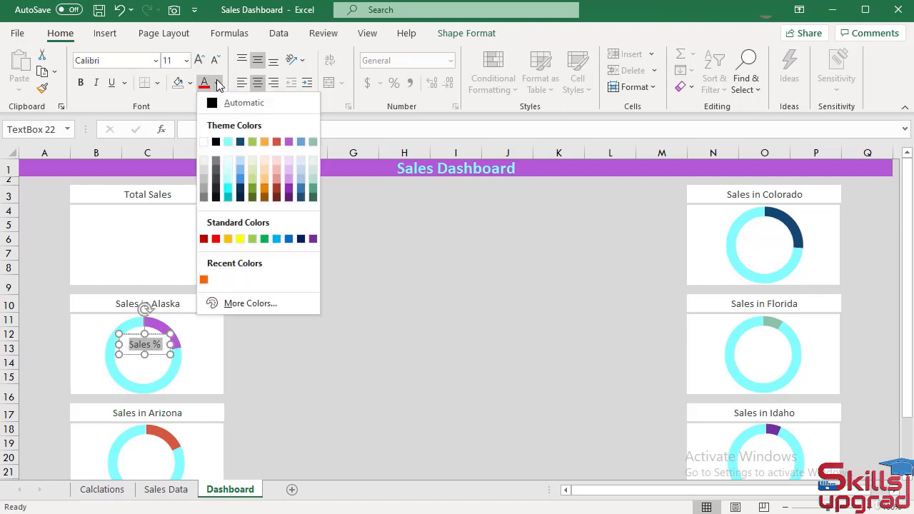
left_click(216, 183)
key("Escape")
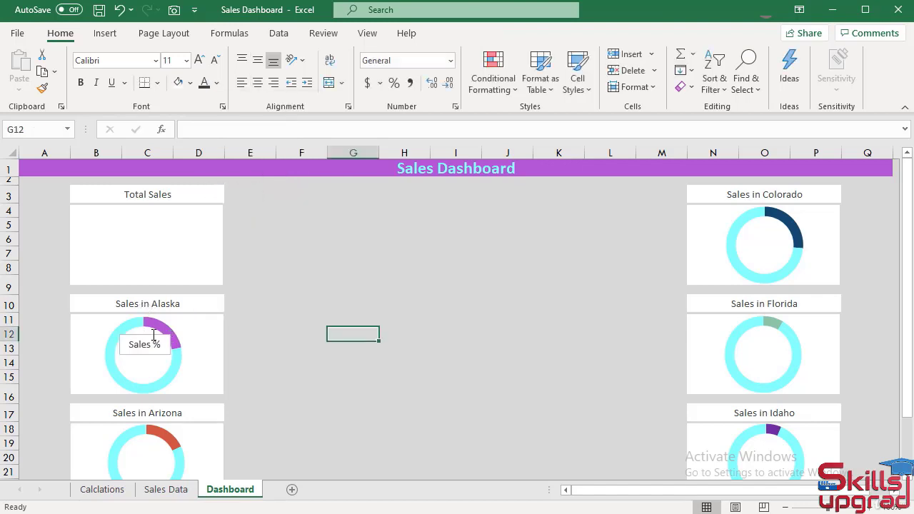
Remove the fill and the outline from the "Sales %" text box
left_click(155, 338)
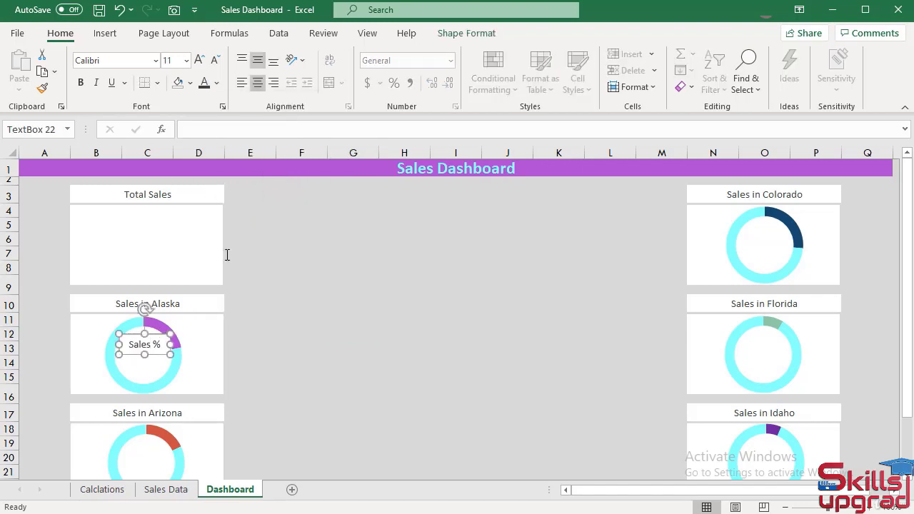
left_click(457, 34)
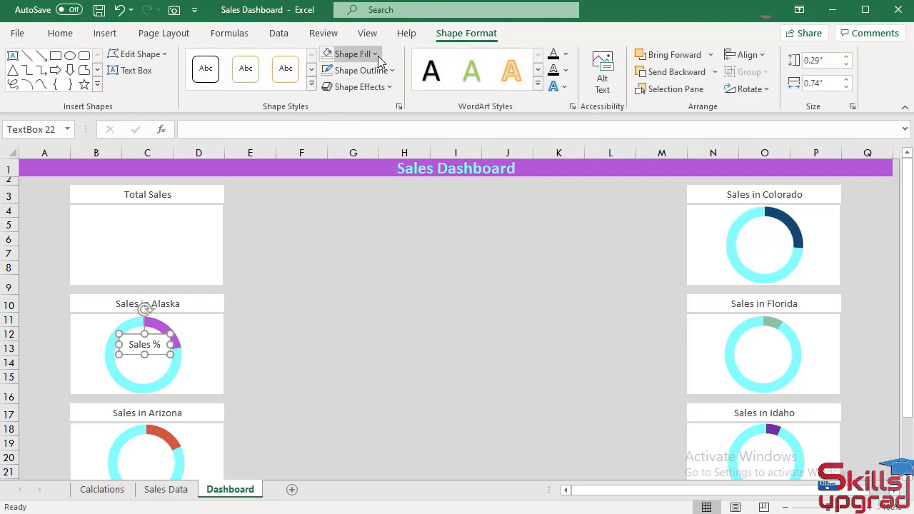
left_click(377, 57)
left_click(341, 273)
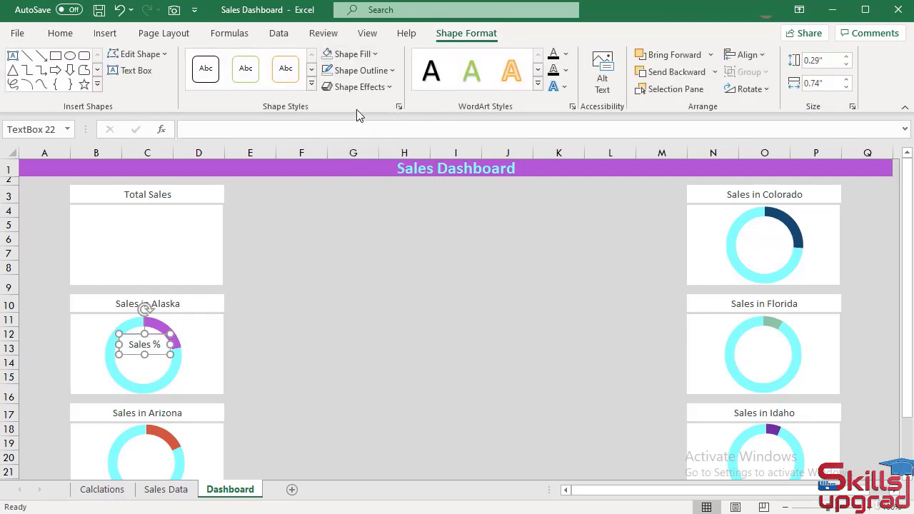
left_click(392, 70)
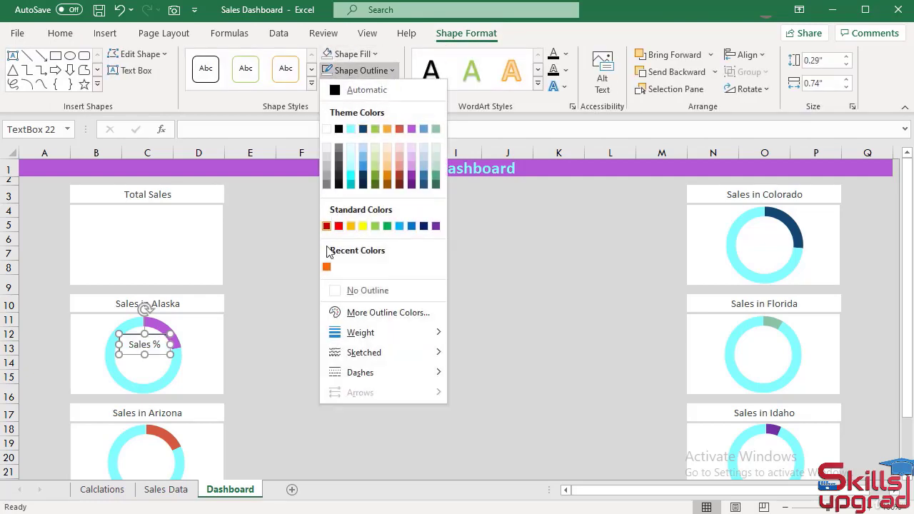
left_click(340, 290)
left_click(293, 317)
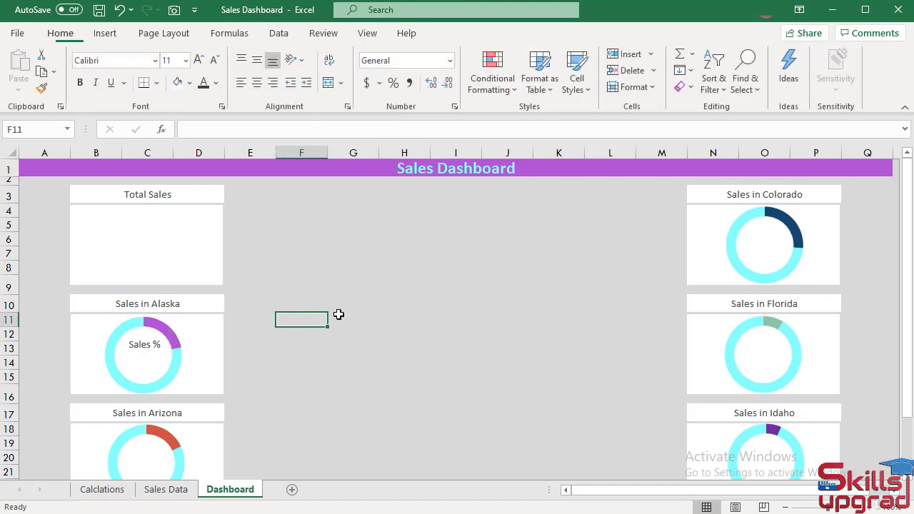
Duplicate the "Sales %" text box directly below the original inside the Alaska doughnut and clear the copy's text
left_click(141, 345)
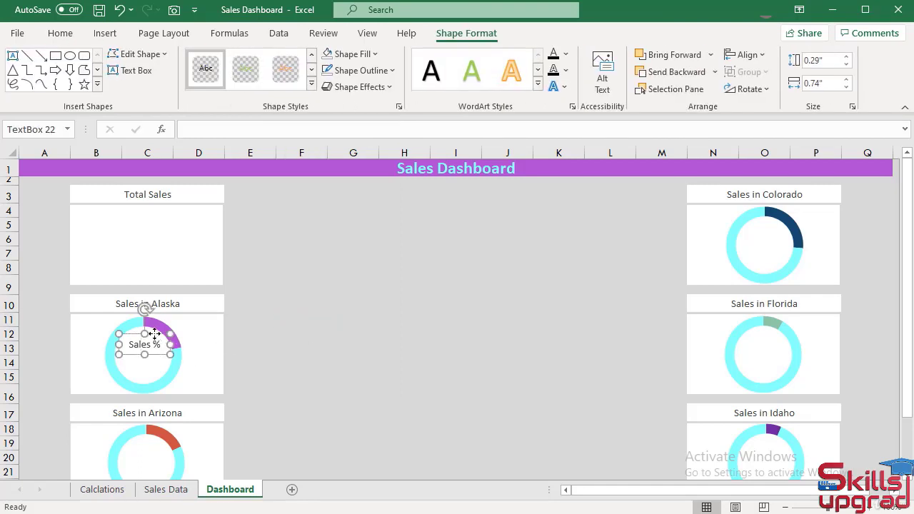
left_click_drag(154, 334, 161, 347)
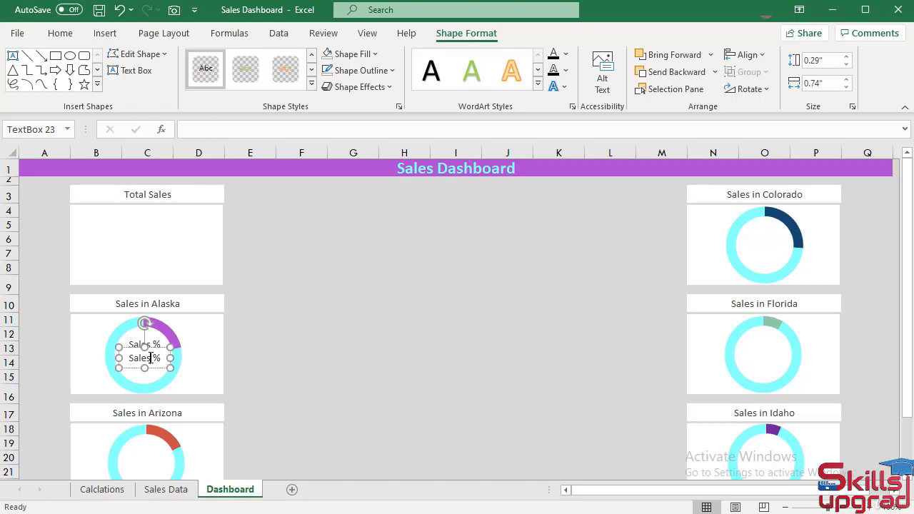
triple_click(151, 358)
key("BackSpace")
Link the empty text box to Alaska's sales percentage with the formula =Calclations!N5
left_click(195, 129)
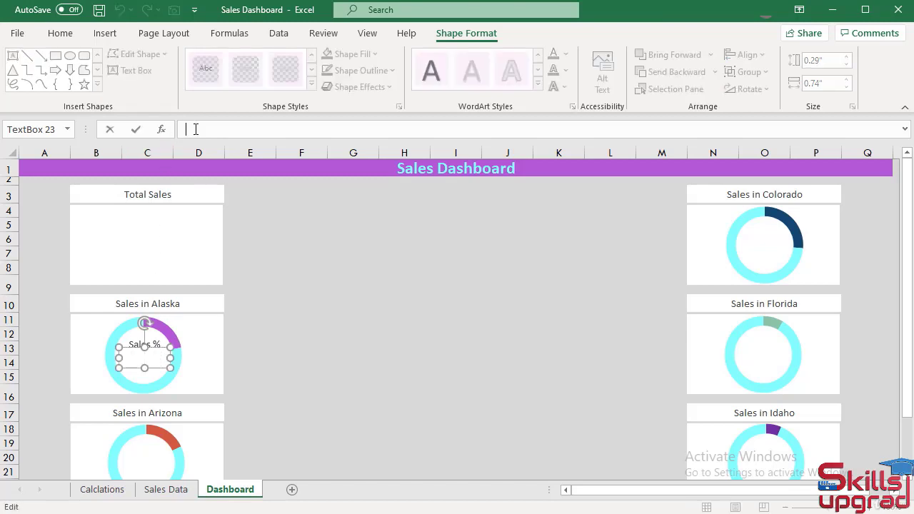
type("=")
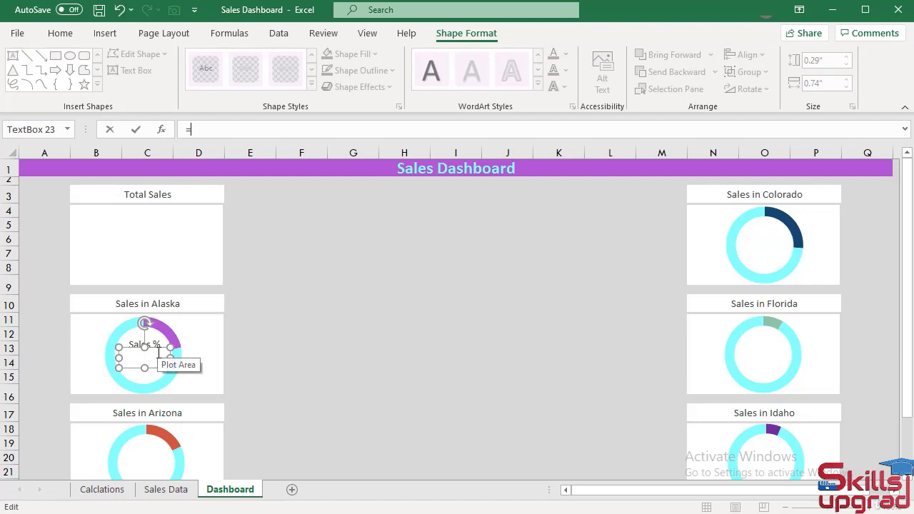
left_click(93, 491)
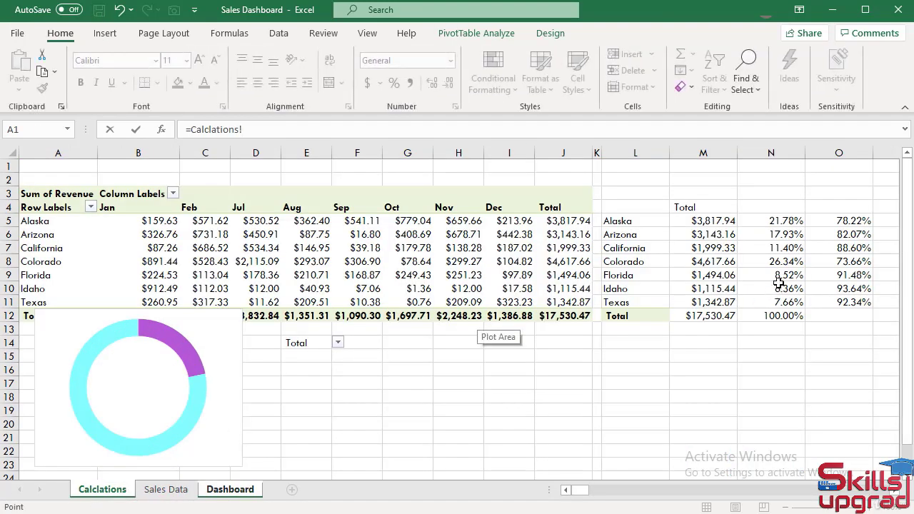
left_click(791, 223)
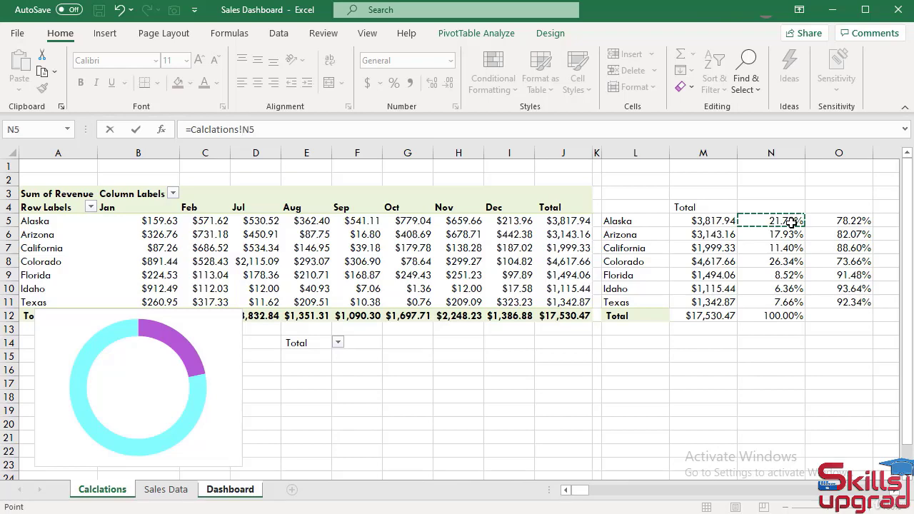
key("Return")
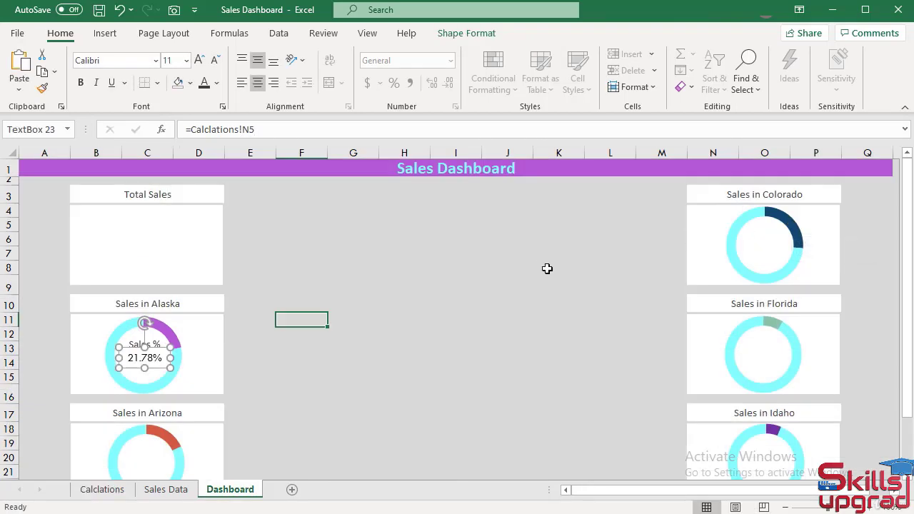
Format Alaska's linked percentage text in Calibri with a black font colour
left_click(150, 358)
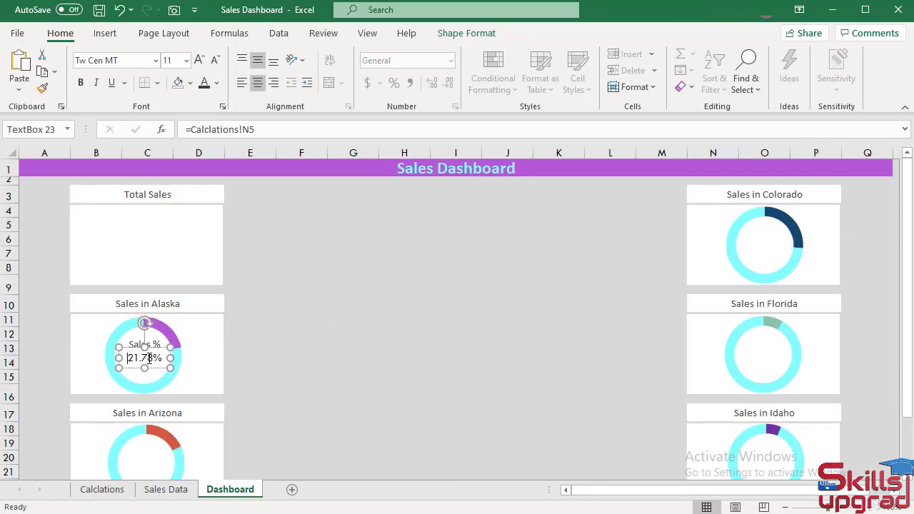
double_click(149, 358)
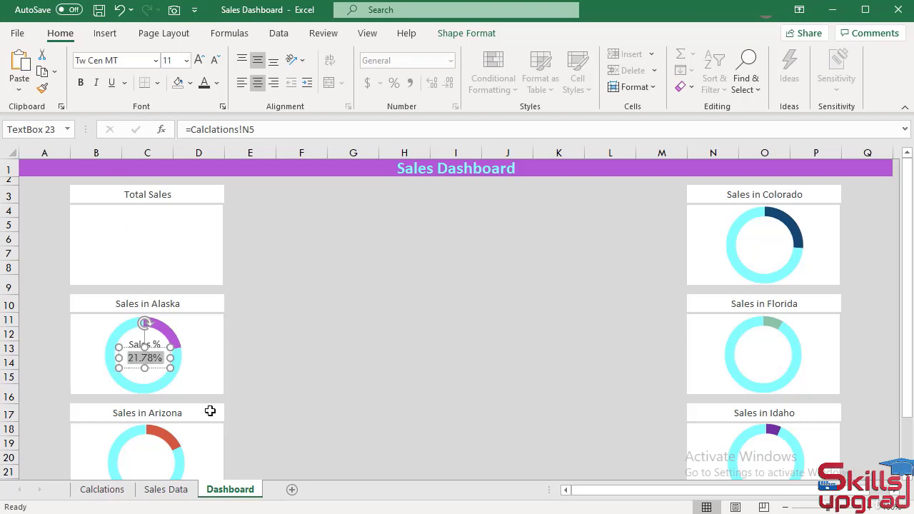
left_click(119, 60)
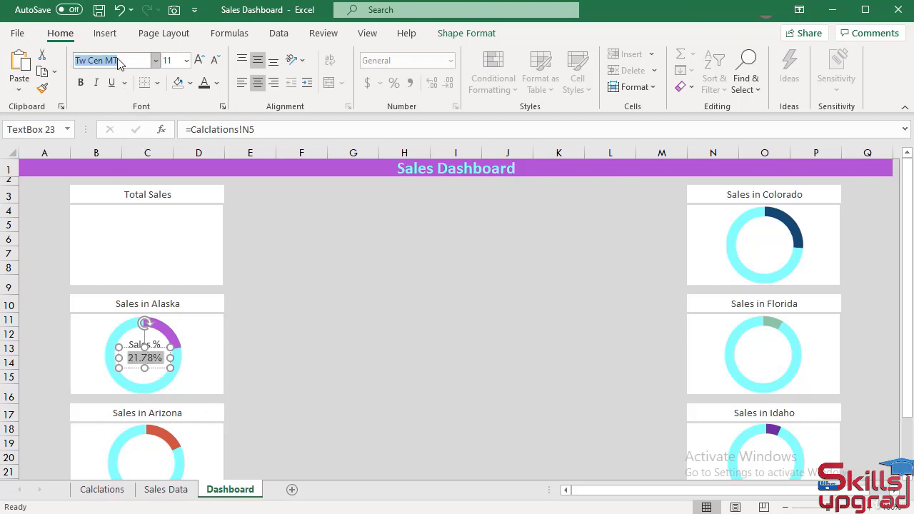
type("Calibri")
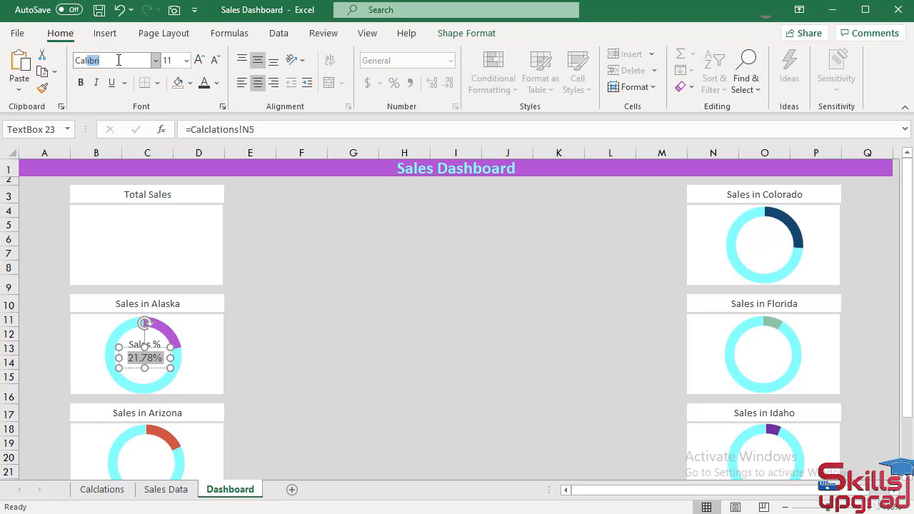
key("Return")
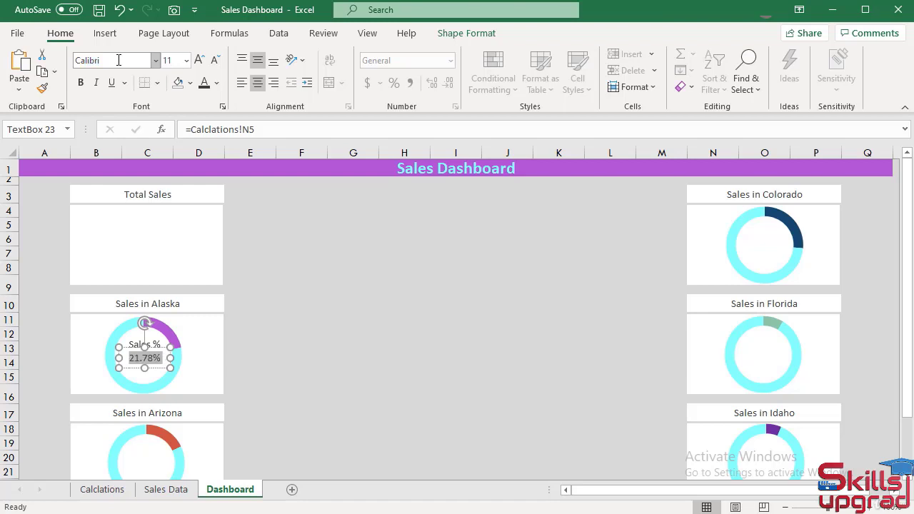
left_click(216, 82)
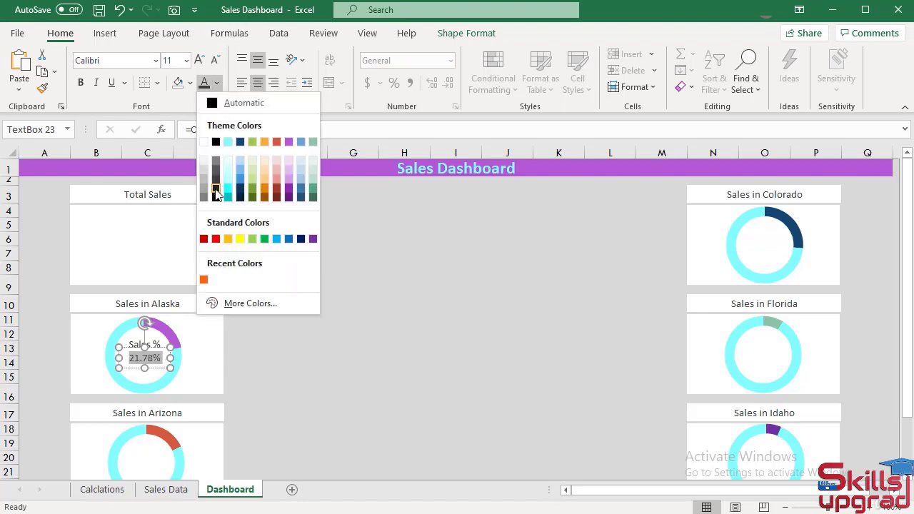
left_click(217, 143)
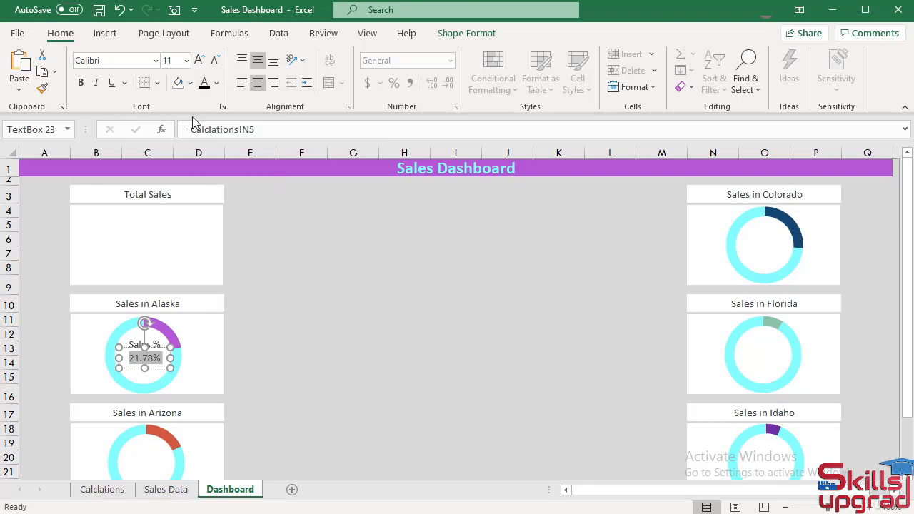
Set Alaska's percentage text to size 16 and widen its text box so the value fits on one line
left_click(187, 61)
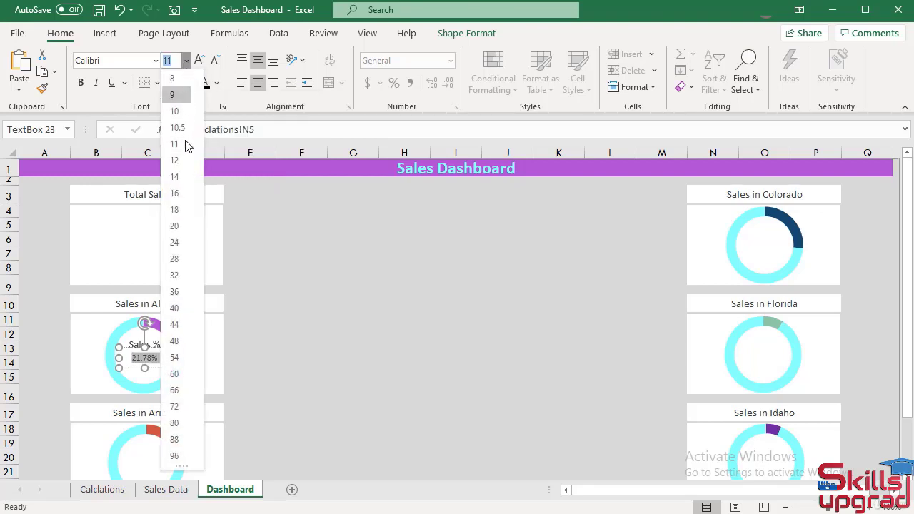
left_click(176, 195)
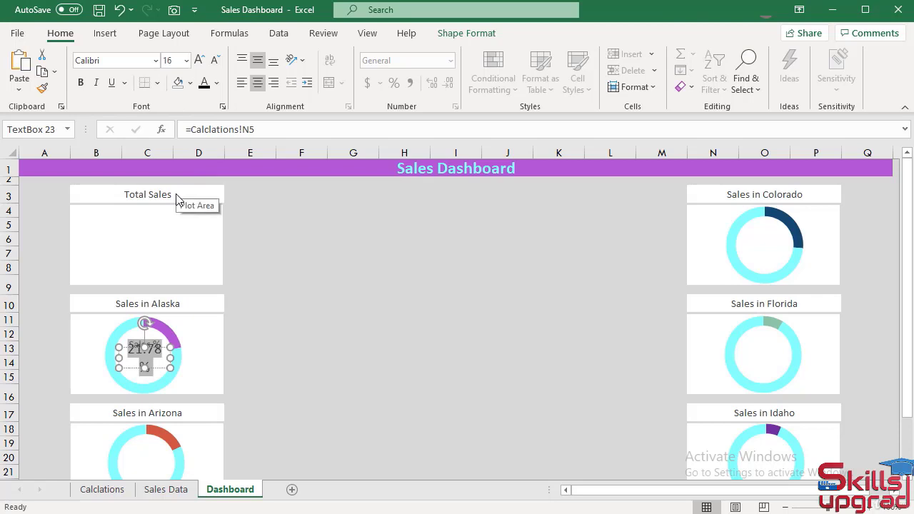
left_click(173, 357)
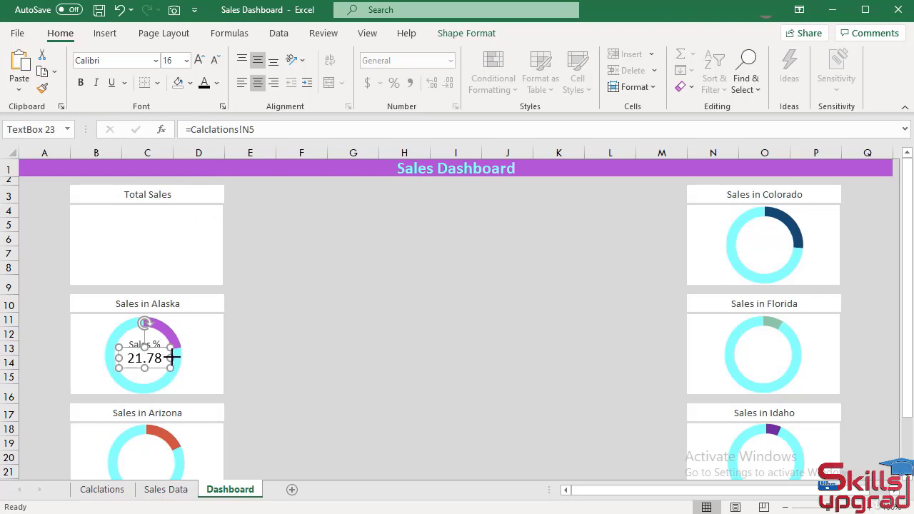
mouse_move(172, 357)
left_mouse_down()
mouse_move(180, 357)
mouse_move(163, 349)
left_mouse_up()
Colour Alaska's percentage text with the purple theme colour matching its doughnut segment
scroll(152, 310, "down", 1)
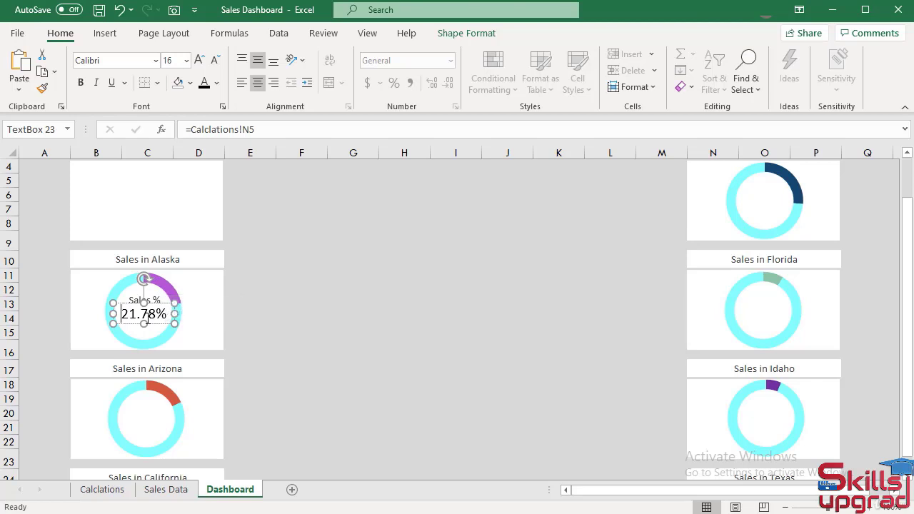
double_click(148, 319)
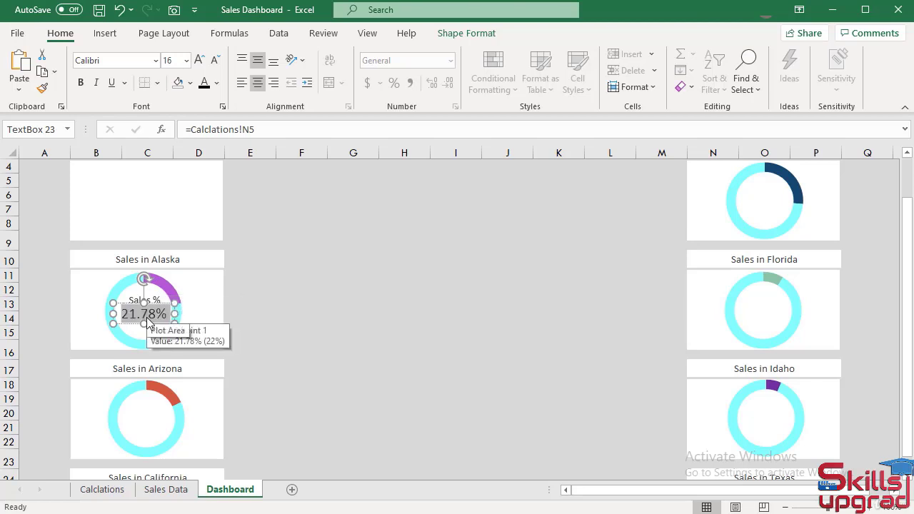
left_click(218, 84)
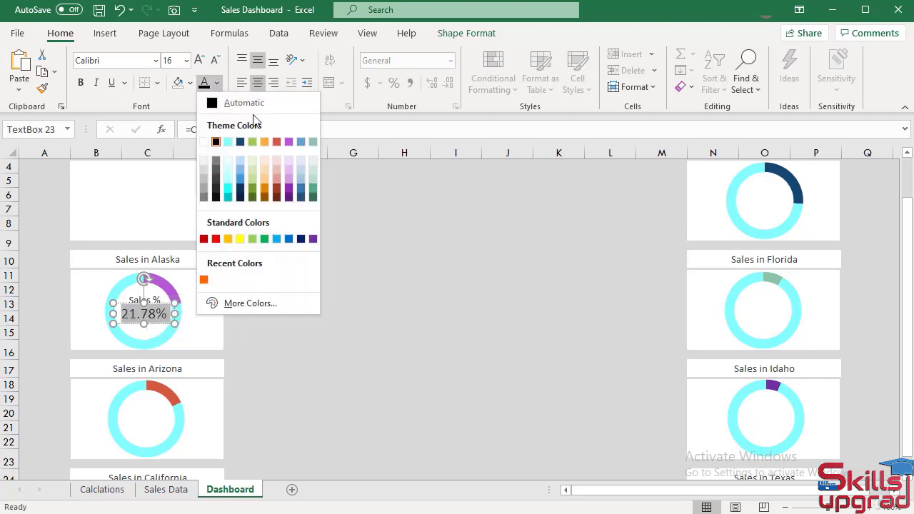
left_click(290, 143)
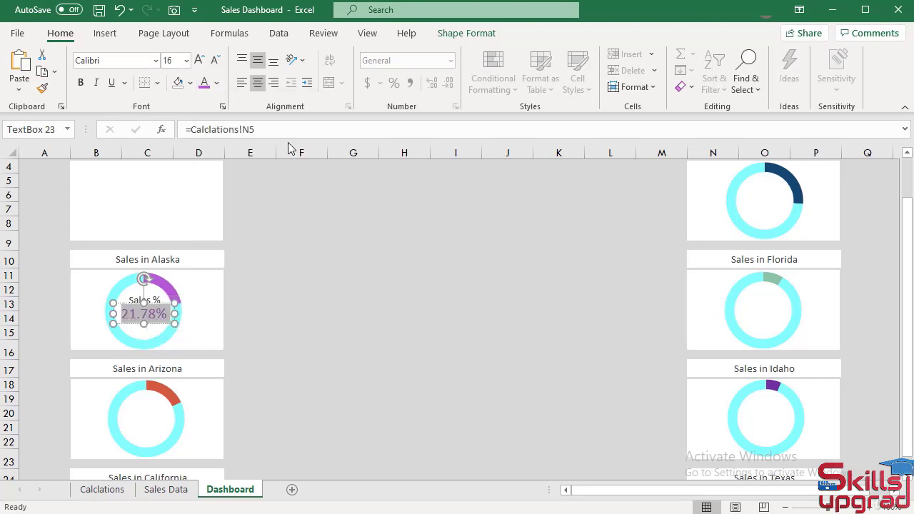
Make Alaska's sales percentage text bold
left_click(81, 83)
left_click(386, 300)
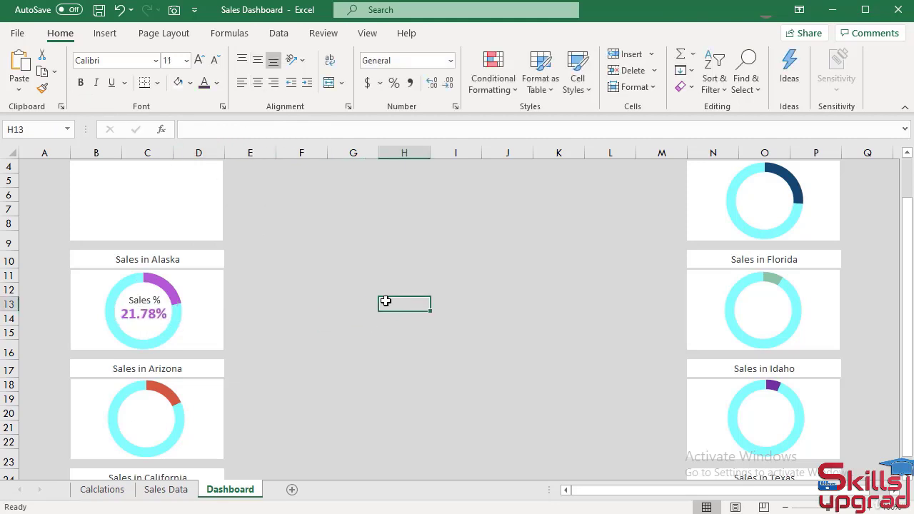
Duplicate Alaska's "Sales %" label and percentage text boxes together into the centre of the Arizona doughnut chart
scroll(386, 301, "down", 1)
left_click(160, 247)
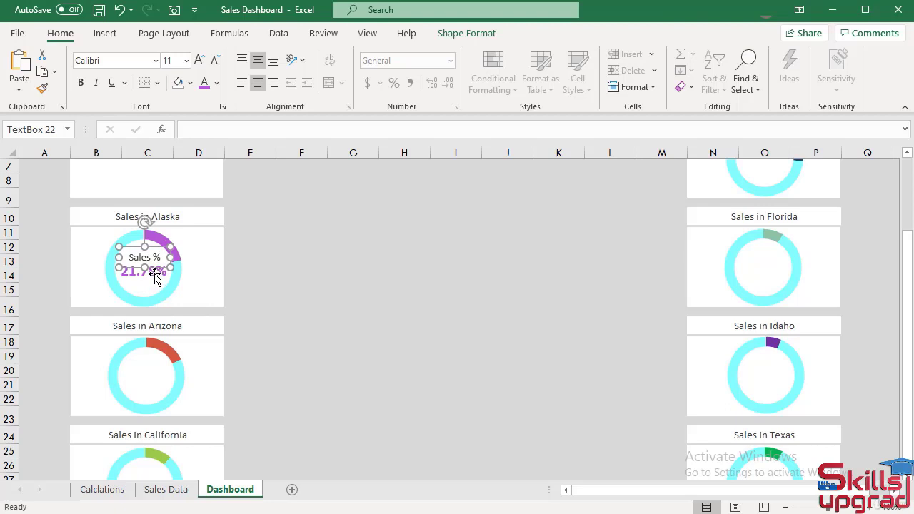
left_click(155, 271, "shift")
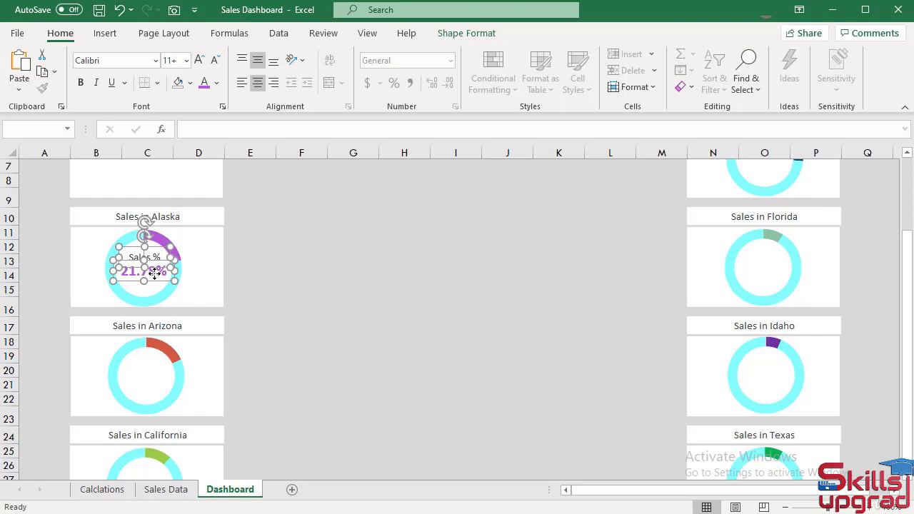
left_click_drag(155, 272, 165, 386)
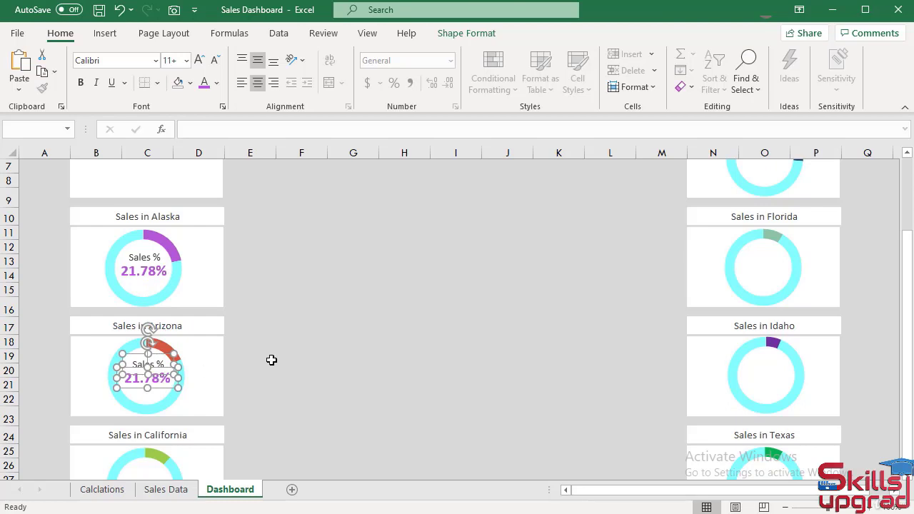
left_click(303, 357)
Relink the copied percentage text box in the Arizona doughnut to Arizona's sales percentage with the formula =Calclations!N6
left_click(154, 378)
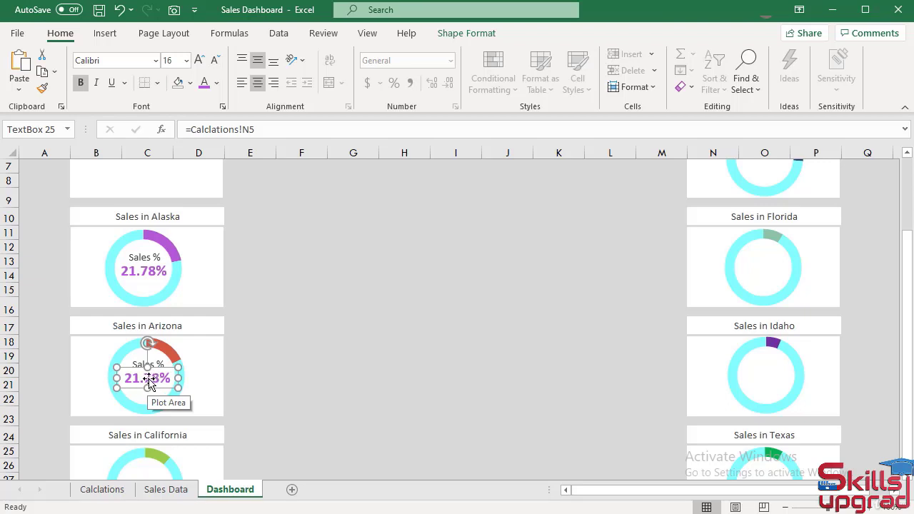
left_click_drag(261, 131, 142, 132)
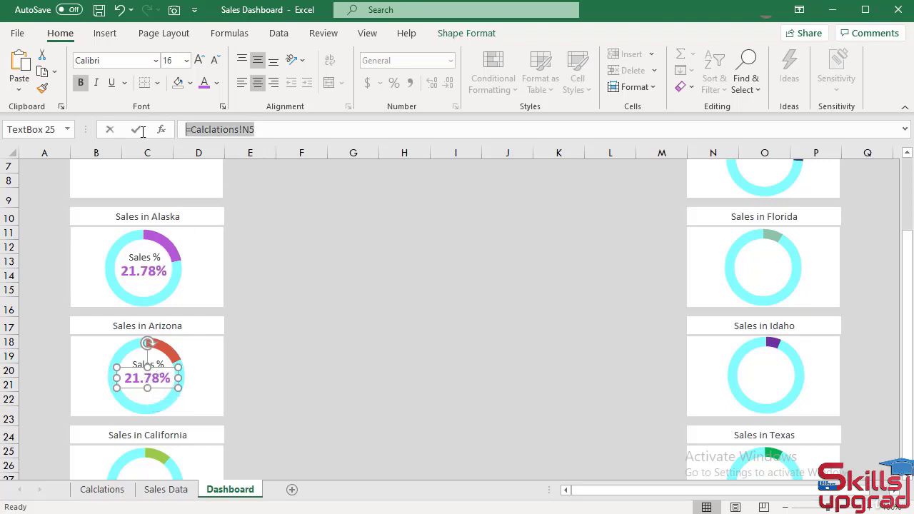
type("=")
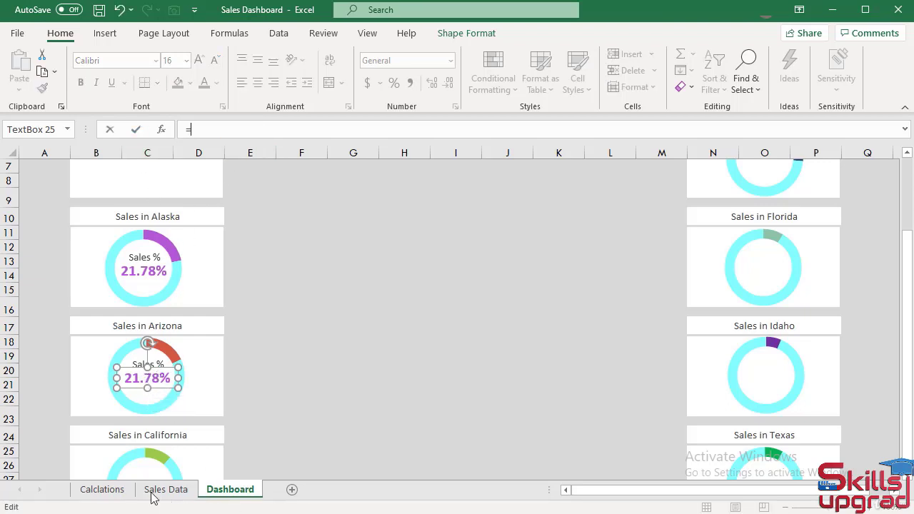
left_click(99, 492)
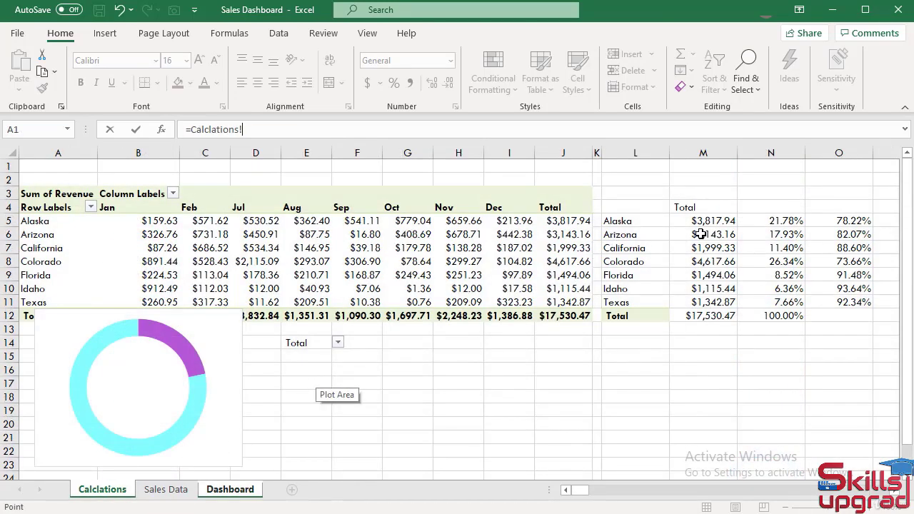
left_click(778, 234)
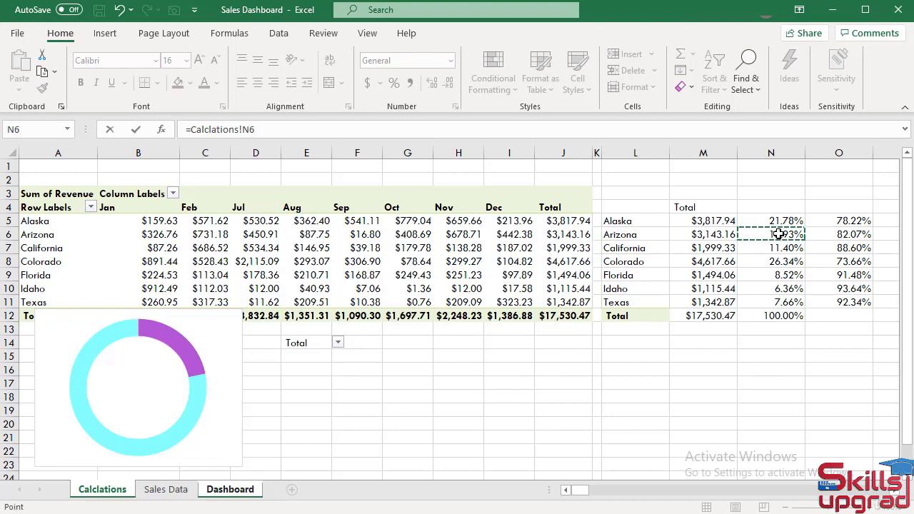
key("Return")
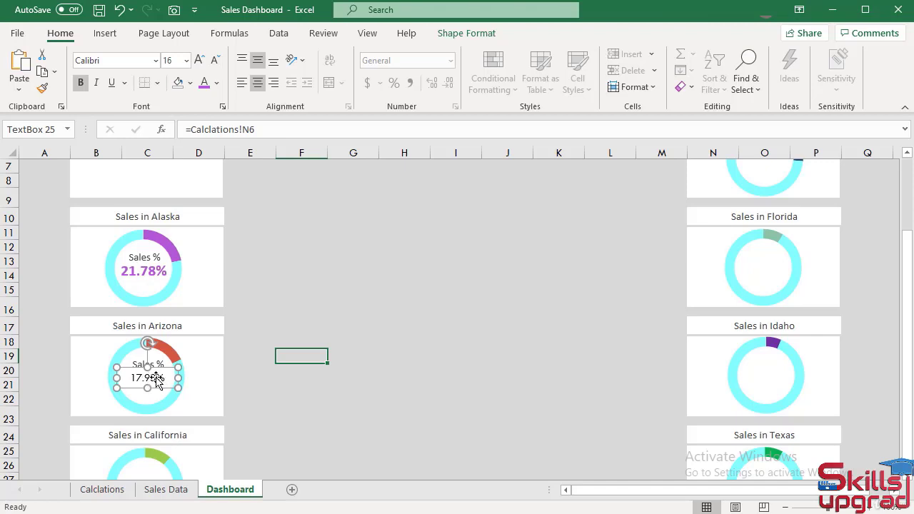
Copy Alaska's percentage formatting onto Arizona's percentage with Format Painter and recolour it with the red theme colour matching its doughnut segment
left_click(142, 273)
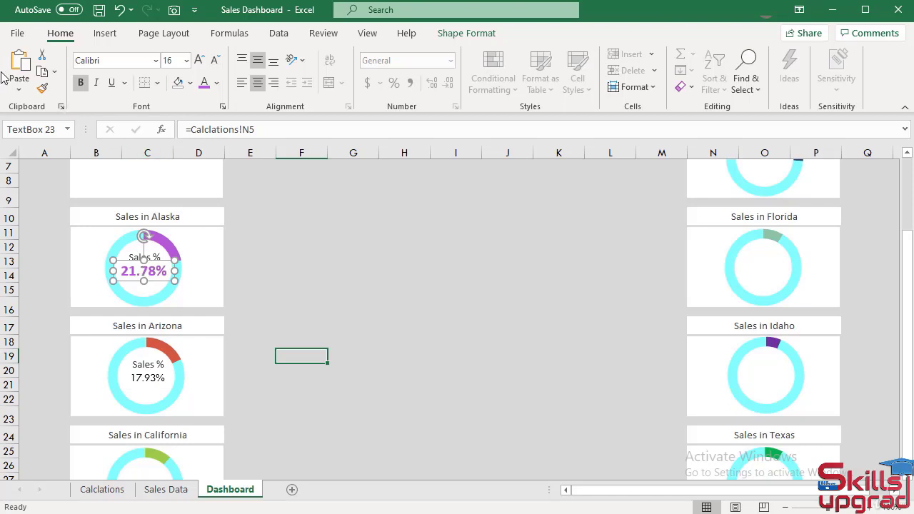
left_click(42, 87)
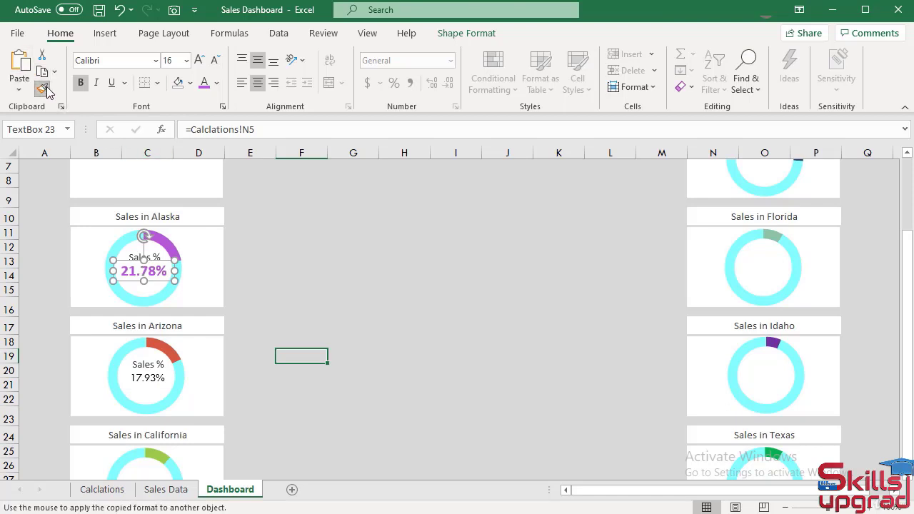
left_click(156, 384)
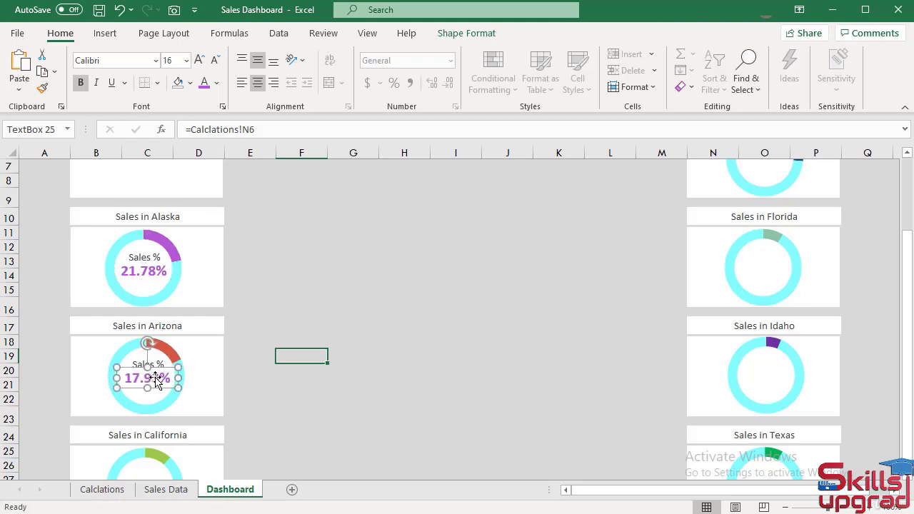
double_click(155, 378)
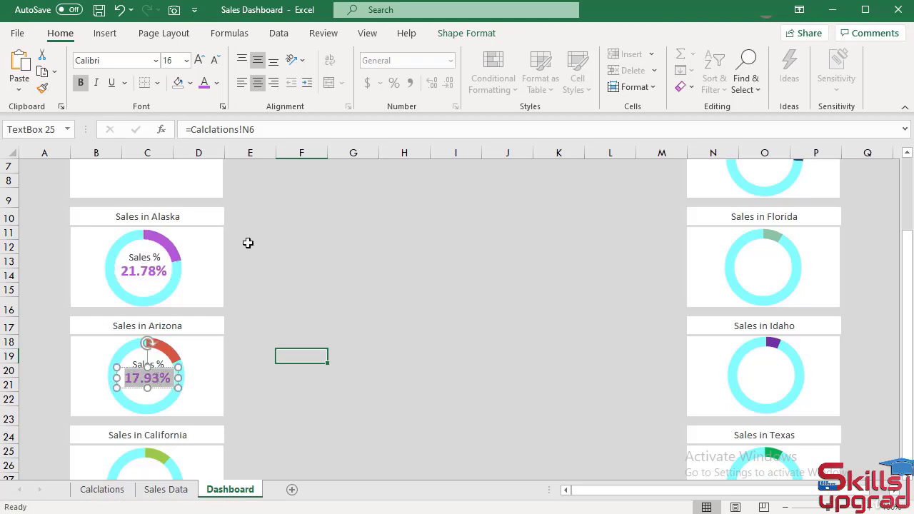
left_click(216, 83)
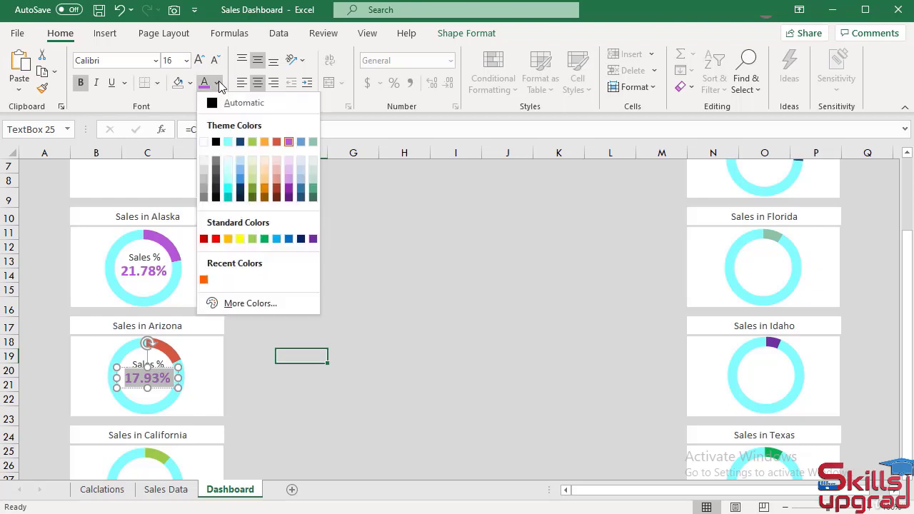
left_click(276, 142)
left_click(399, 302)
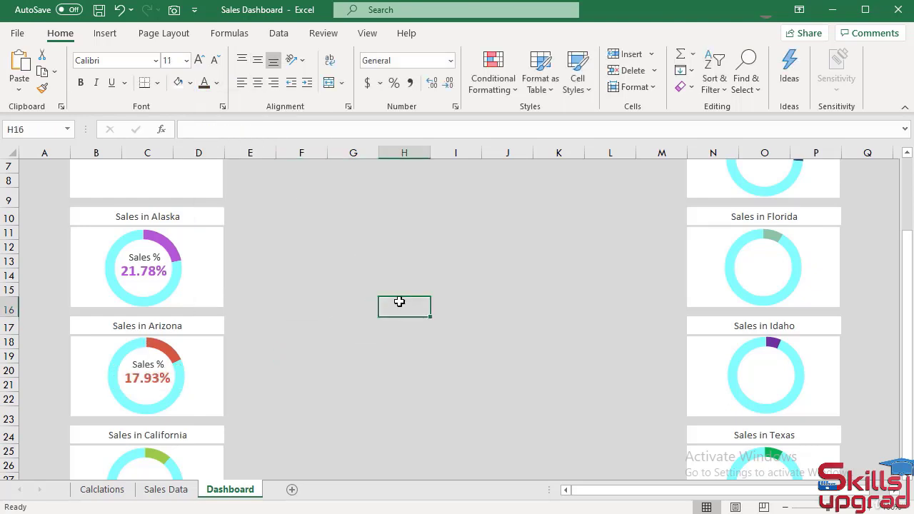
Duplicate Arizona's "Sales %" label and percentage text boxes together into the centre of the California doughnut chart
scroll(399, 302, "down", 1)
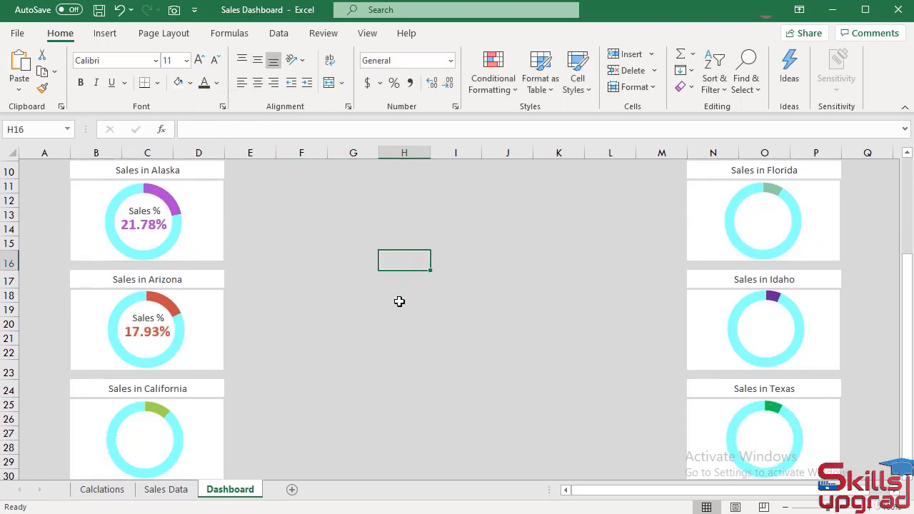
left_click(154, 313)
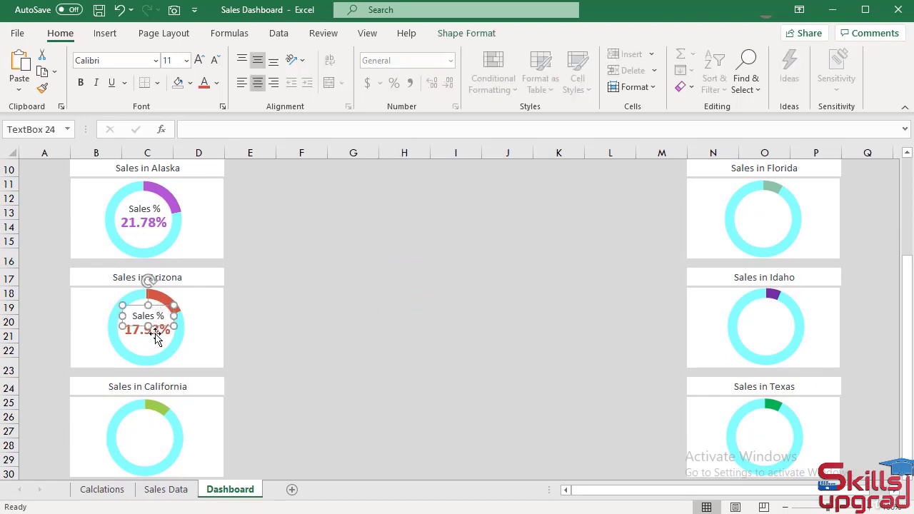
left_click(155, 332, "shift")
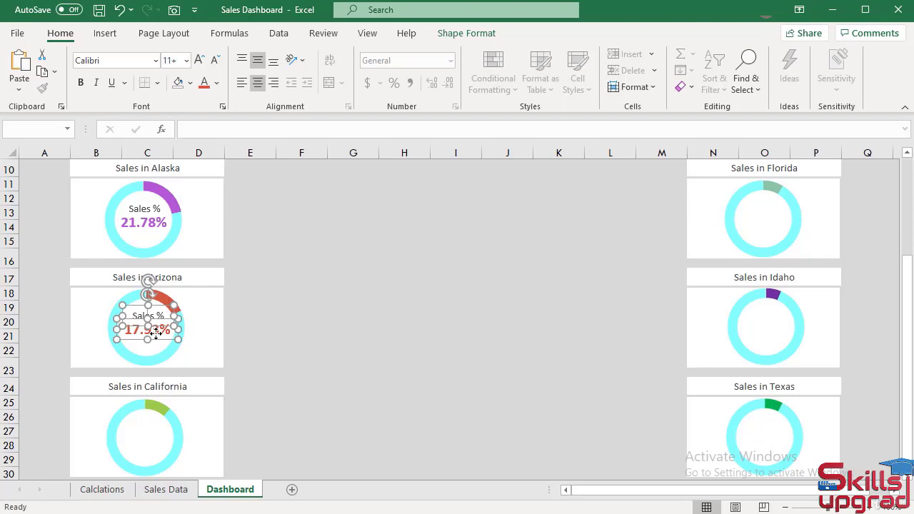
left_click_drag(155, 332, 165, 450)
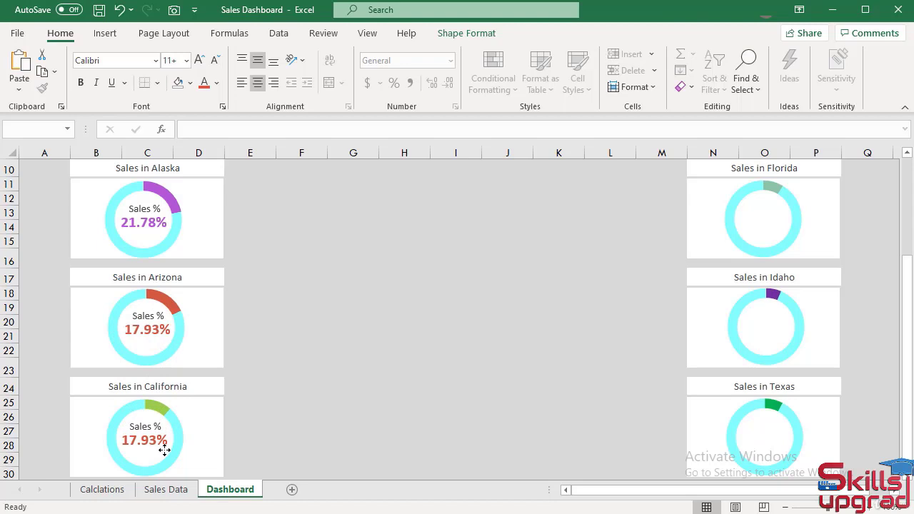
left_click(353, 416)
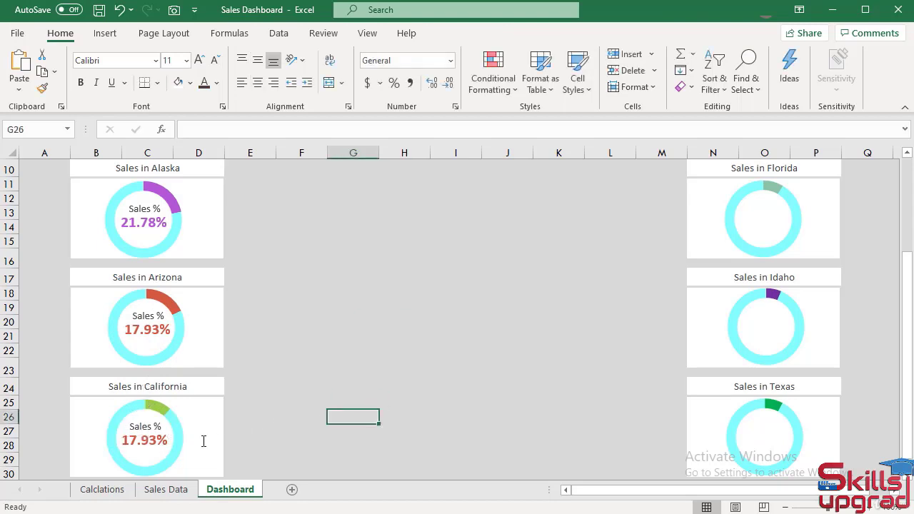
Relink the copied percentage text box in the California doughnut to California's sales percentage with the formula =Calclations!N7
left_click(136, 441)
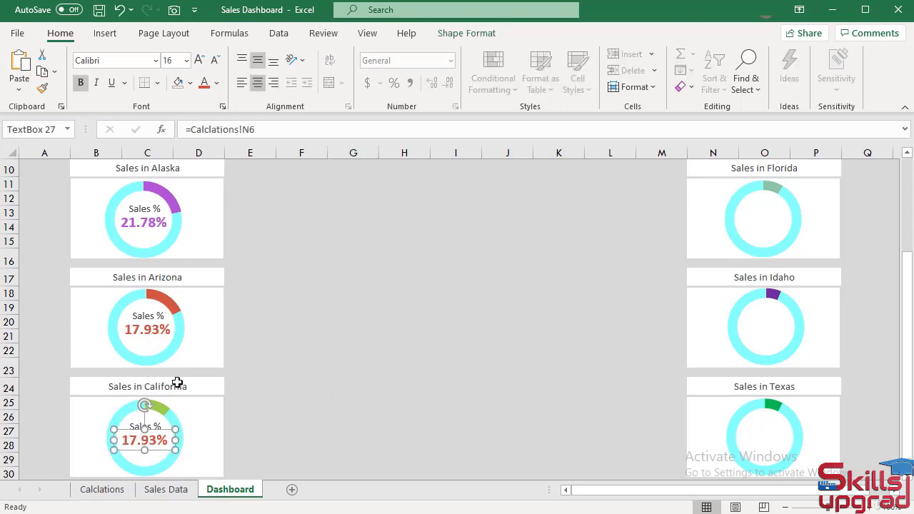
left_click_drag(254, 129, 187, 130)
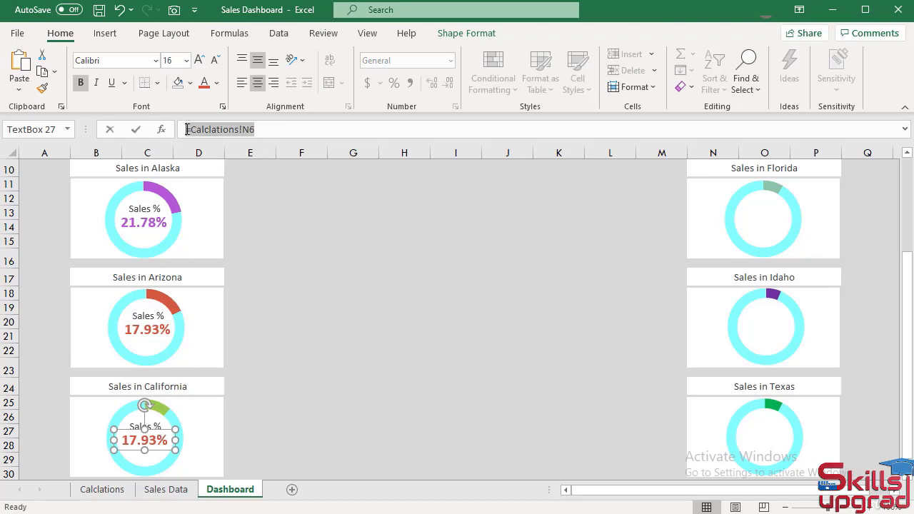
type("=")
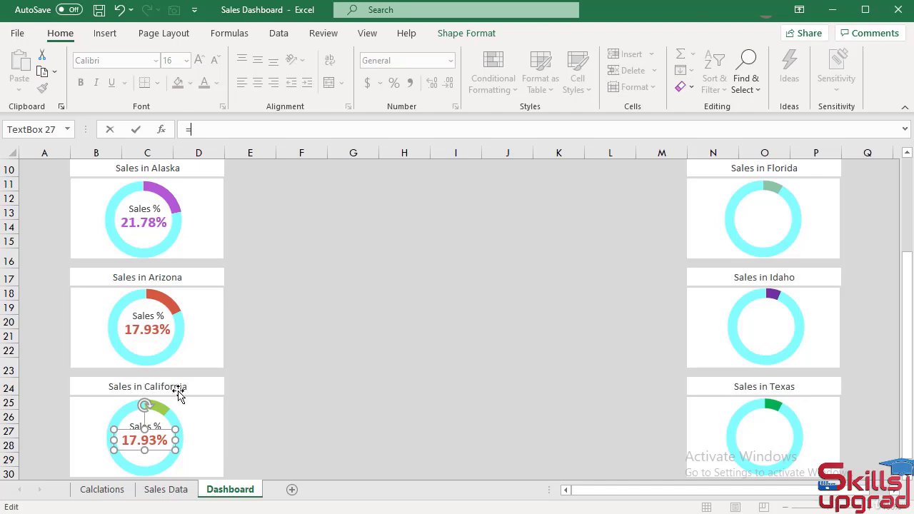
left_click(111, 491)
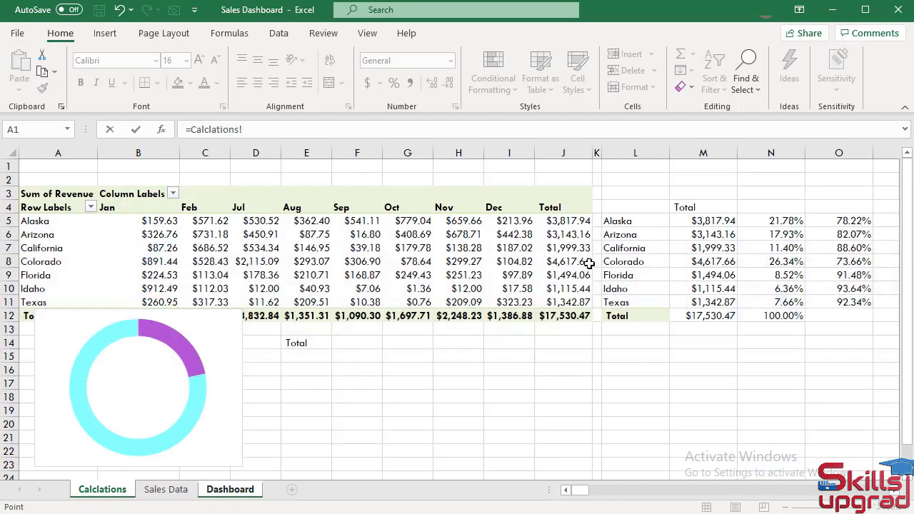
left_click(777, 249)
key("Return")
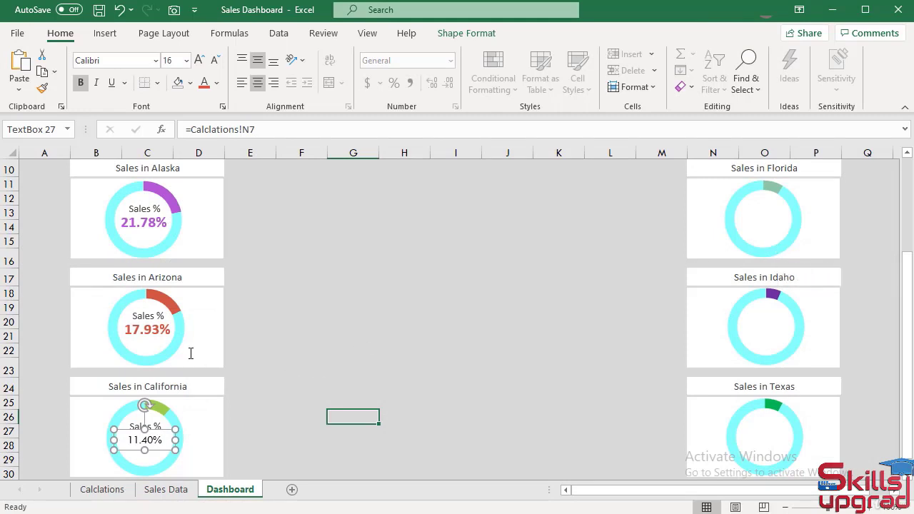
Copy Arizona's percentage formatting onto California's percentage with Format Painter and recolour it with the green theme colour matching its doughnut segment
left_click(158, 329)
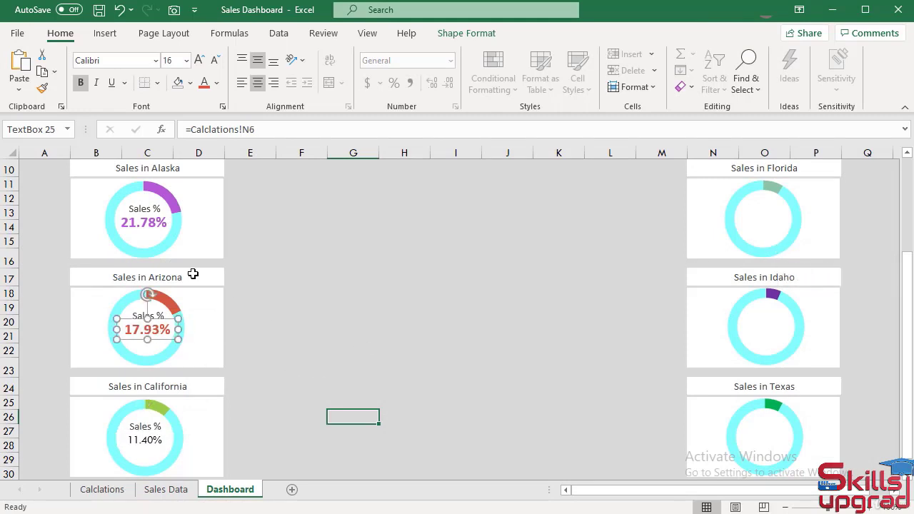
left_click(43, 90)
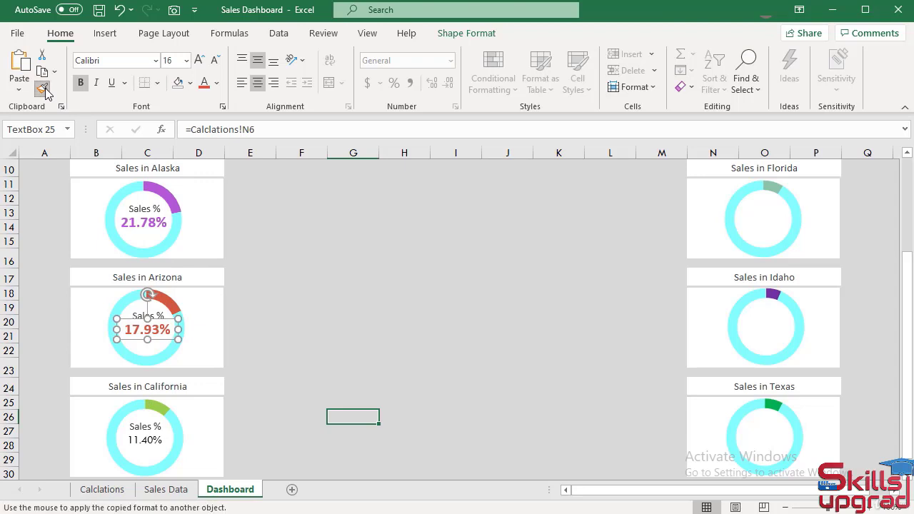
left_click(155, 442)
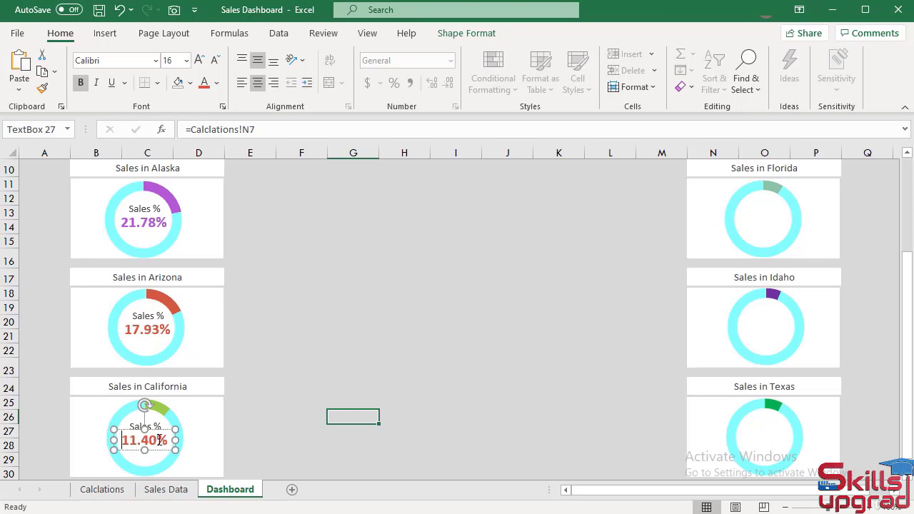
double_click(158, 440)
left_click(217, 83)
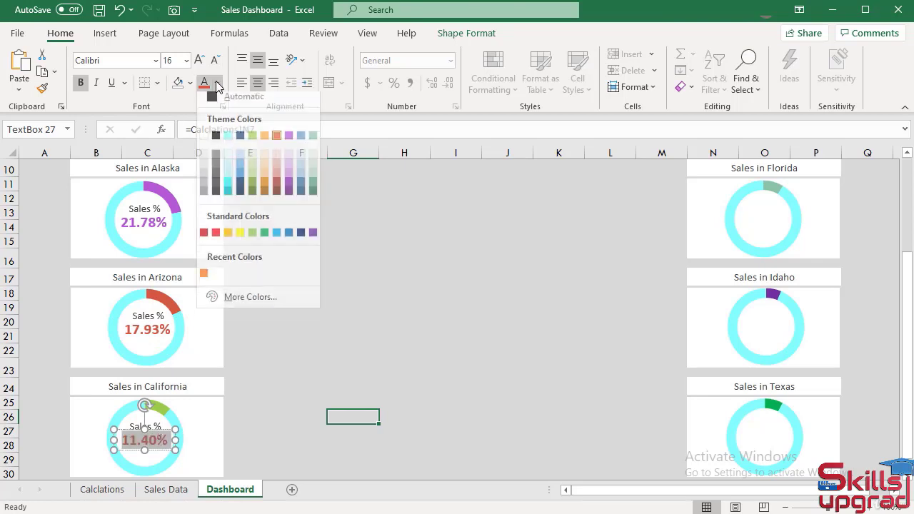
left_click(254, 142)
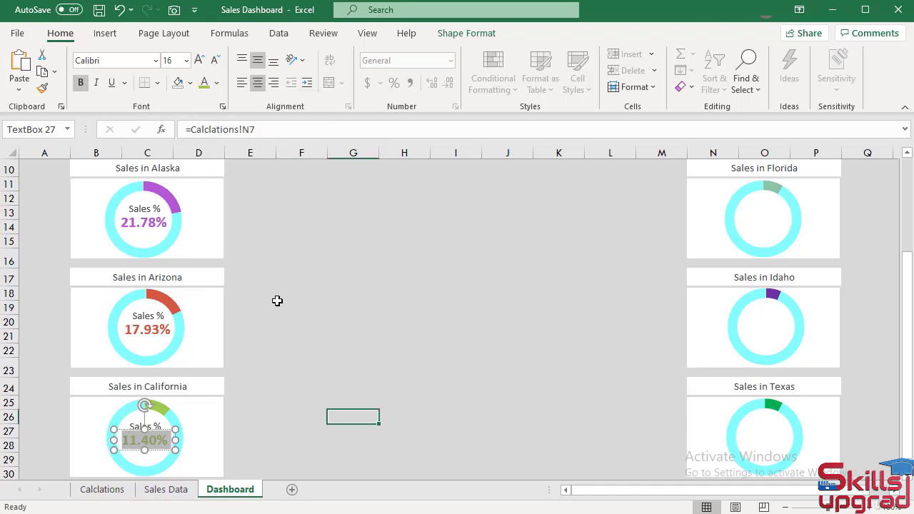
left_click(309, 362)
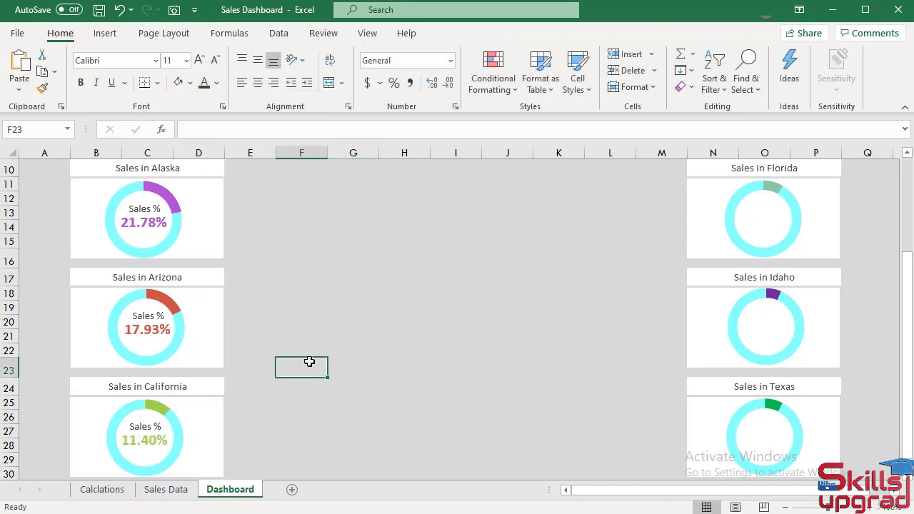
Recolour the "Sales %" label text in the California doughnut chart with the black theme colour
left_click(142, 424)
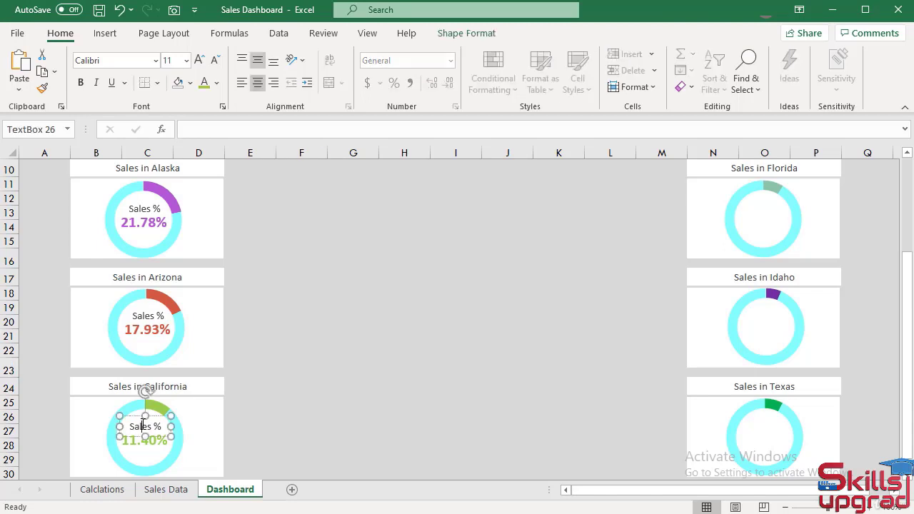
triple_click(142, 424)
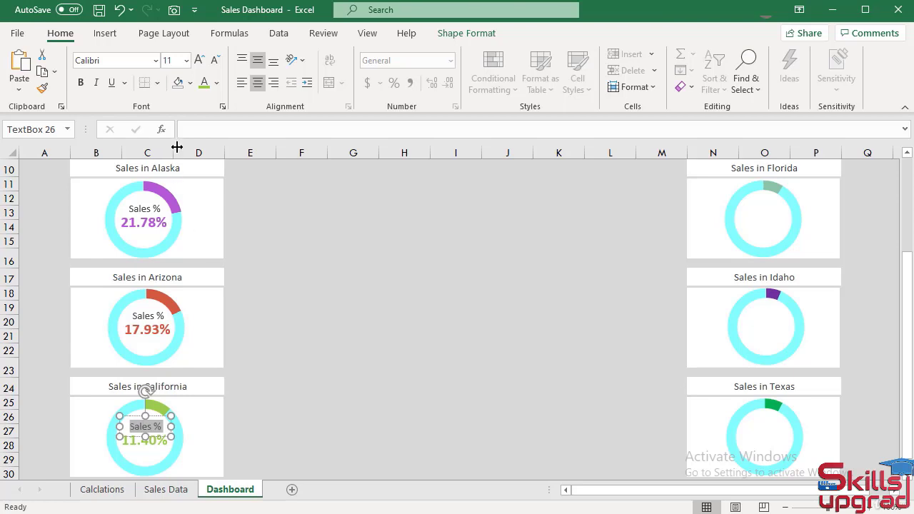
left_click(217, 82)
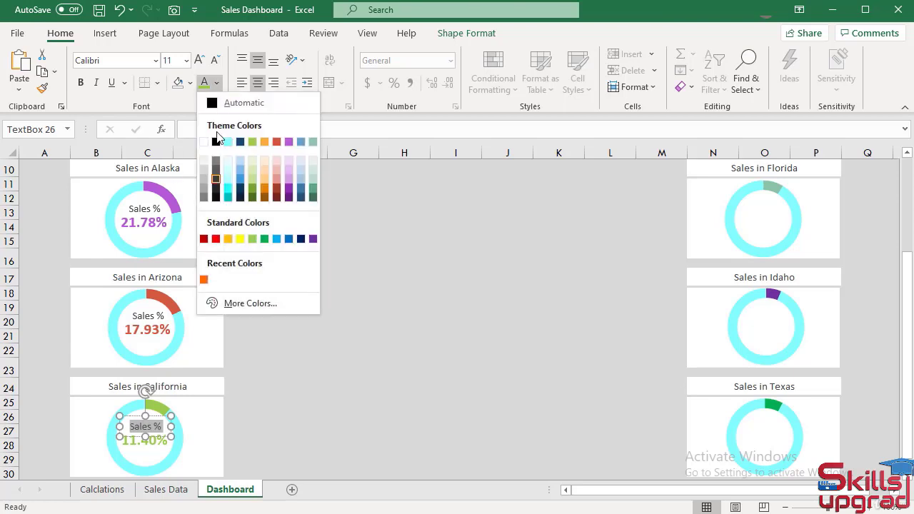
left_click(217, 142)
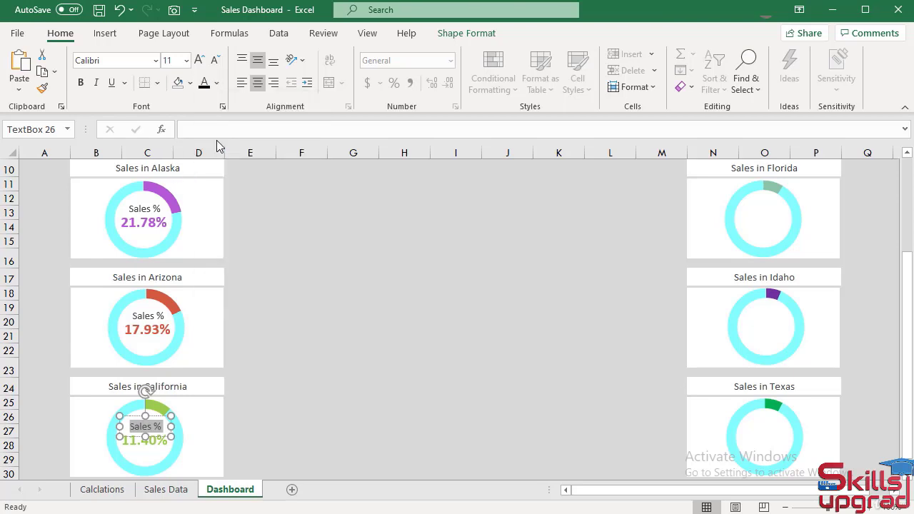
left_click(293, 338)
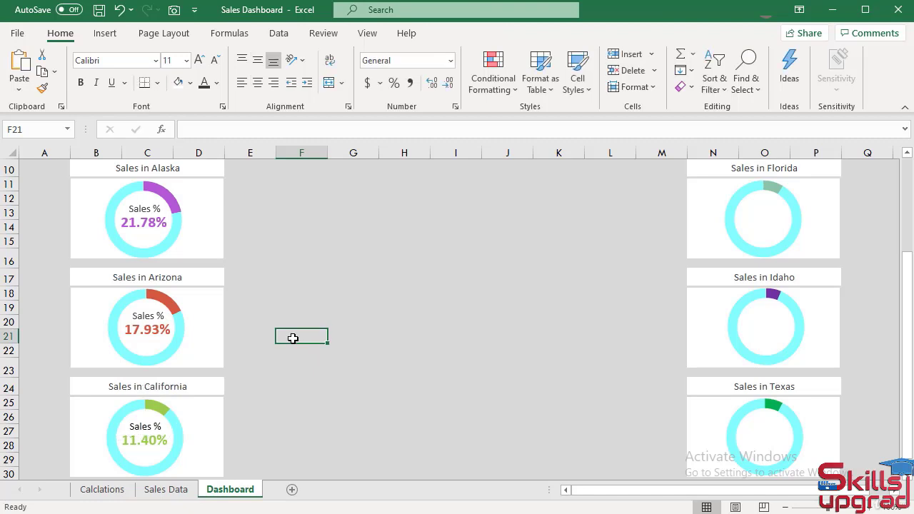
Copy the California "Sales %" label's formatting onto the Arizona and Alaska "Sales %" labels with Format Painter
left_click(147, 424)
left_click(156, 417)
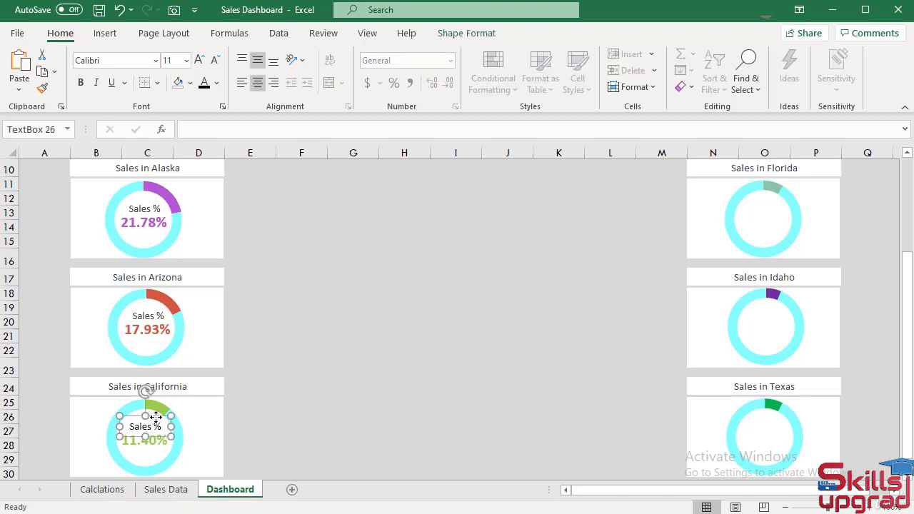
left_click(45, 88)
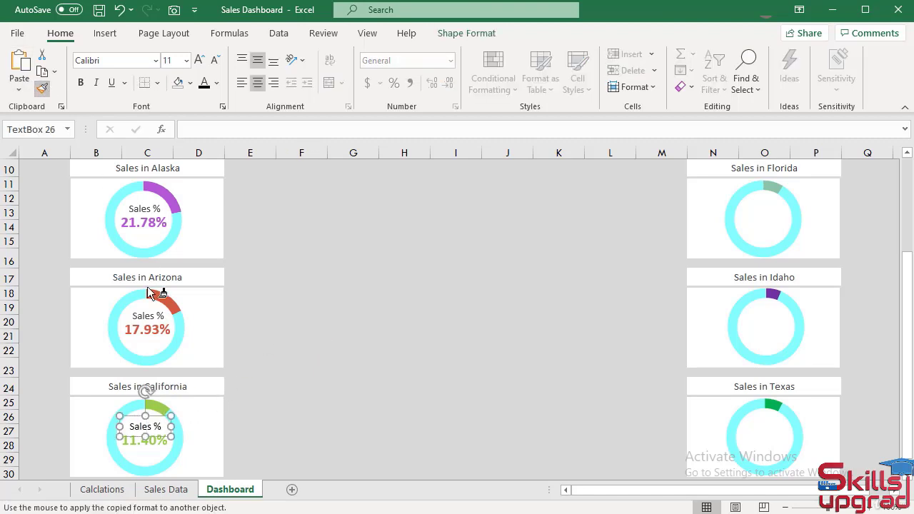
left_click(154, 320)
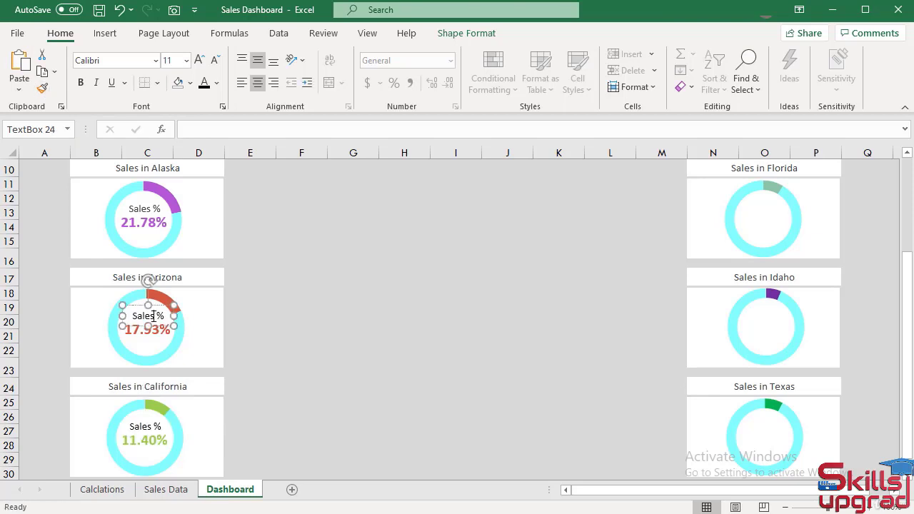
left_click(286, 272)
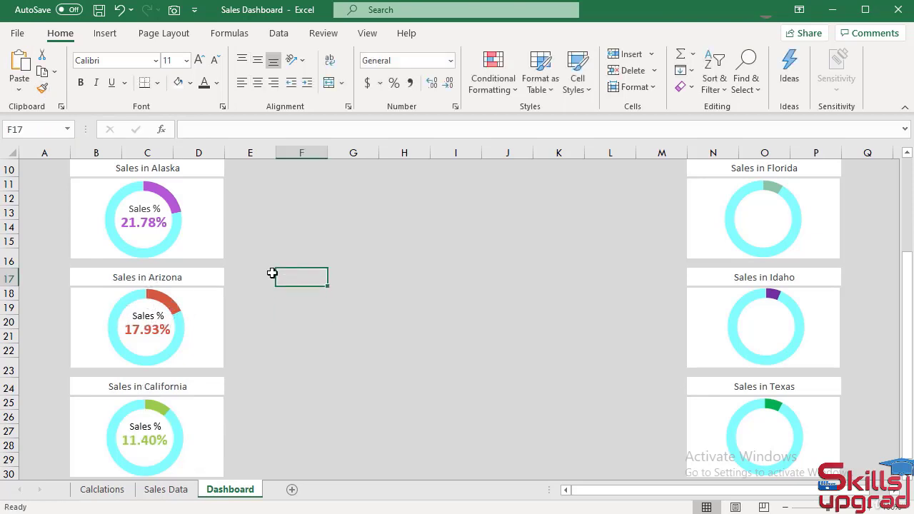
left_click(152, 305)
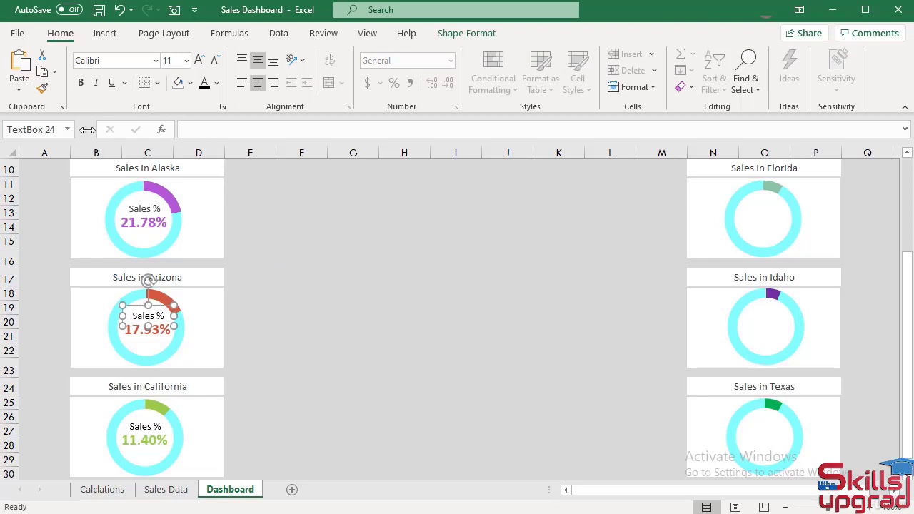
left_click(42, 88)
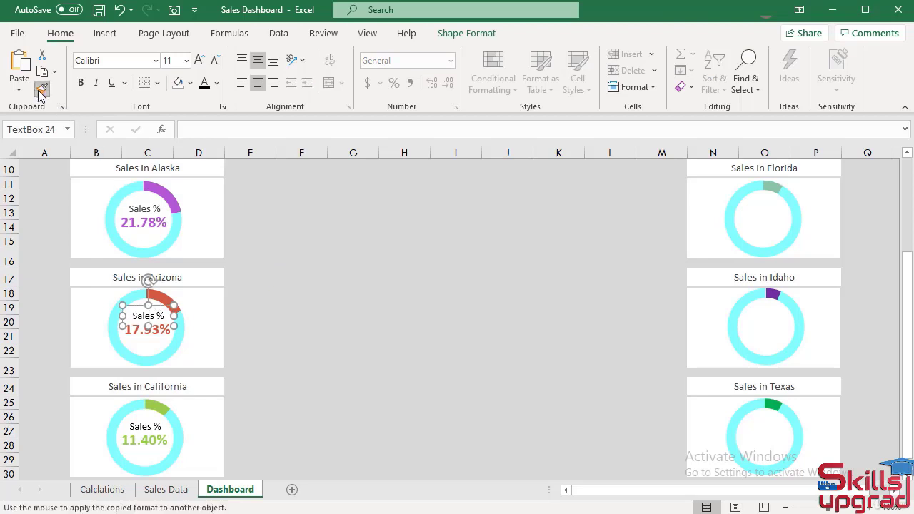
left_click(145, 213)
left_click(295, 215)
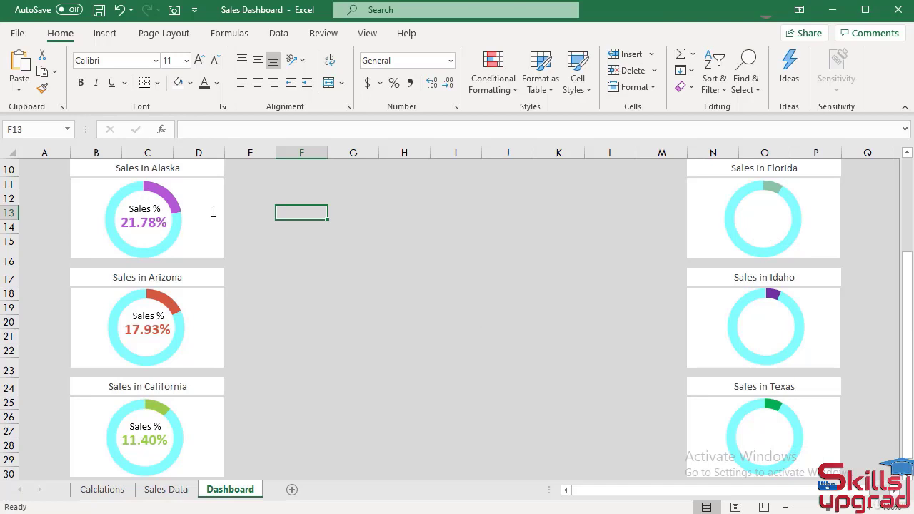
Duplicate the Alaska, Arizona and California label and percentage text boxes together into the centres of the Florida, Idaho and Texas doughnut charts
left_click(157, 207)
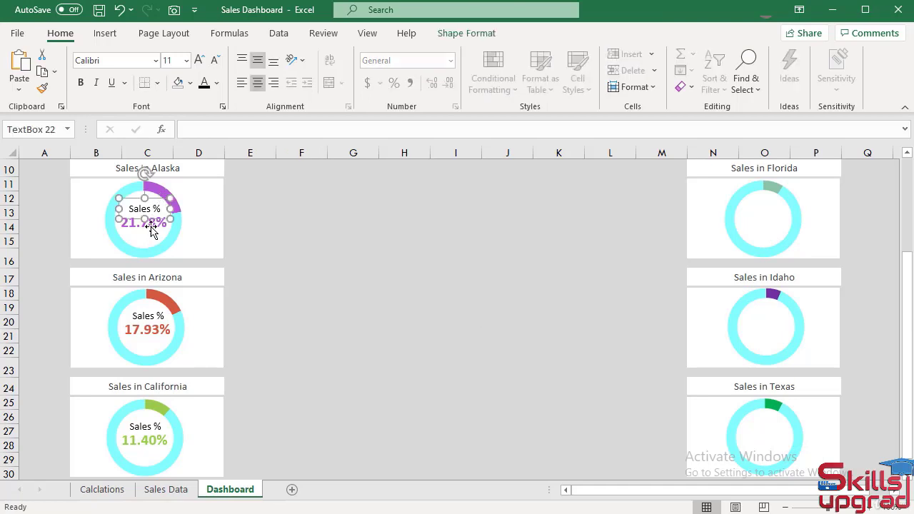
left_click(155, 226, "shift")
left_click(160, 313, "shift")
left_click(152, 332, "shift")
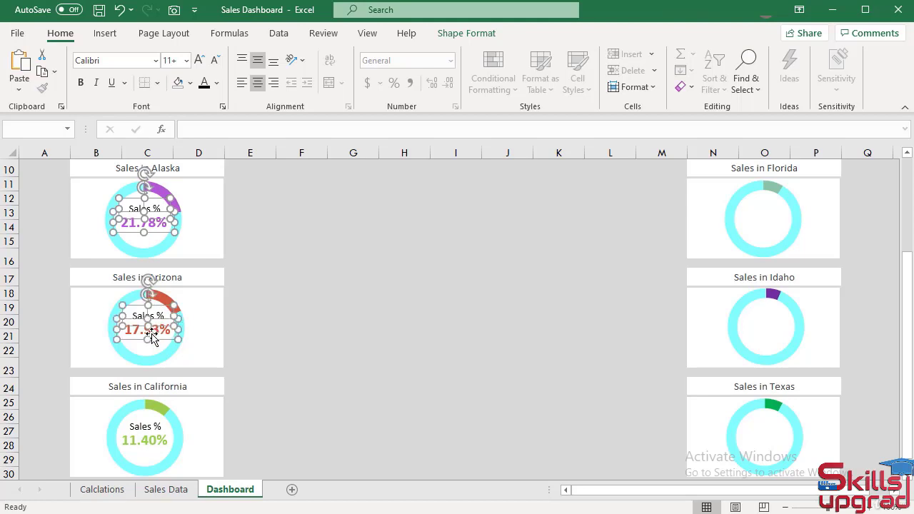
left_click(152, 422, "shift")
left_click(155, 443, "shift")
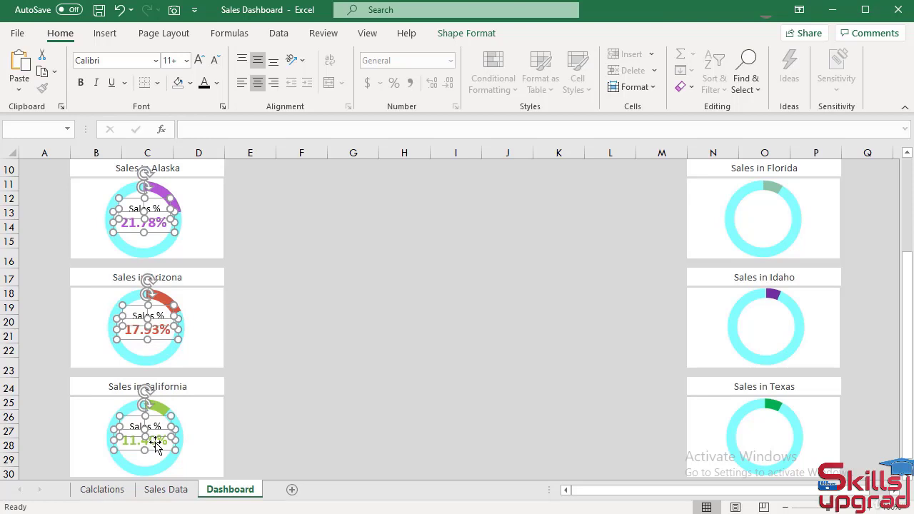
key("ctrl+d")
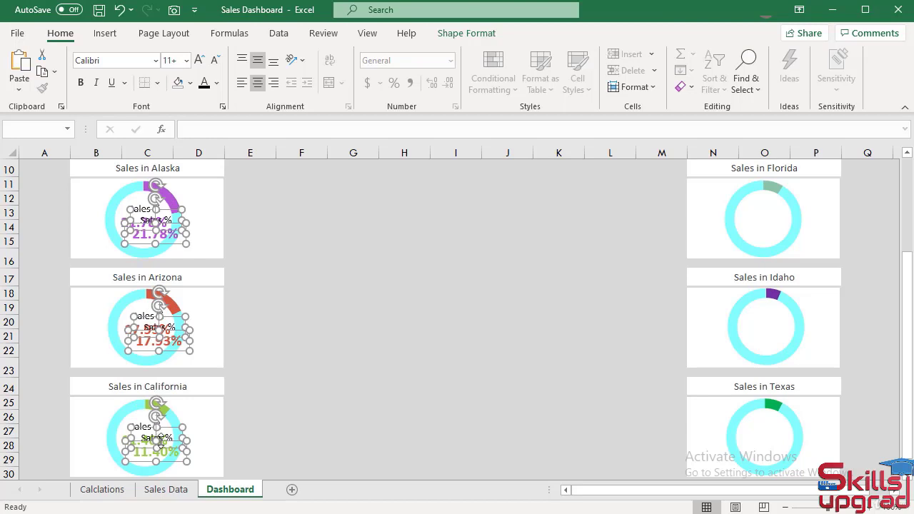
left_click_drag(182, 465, 780, 445)
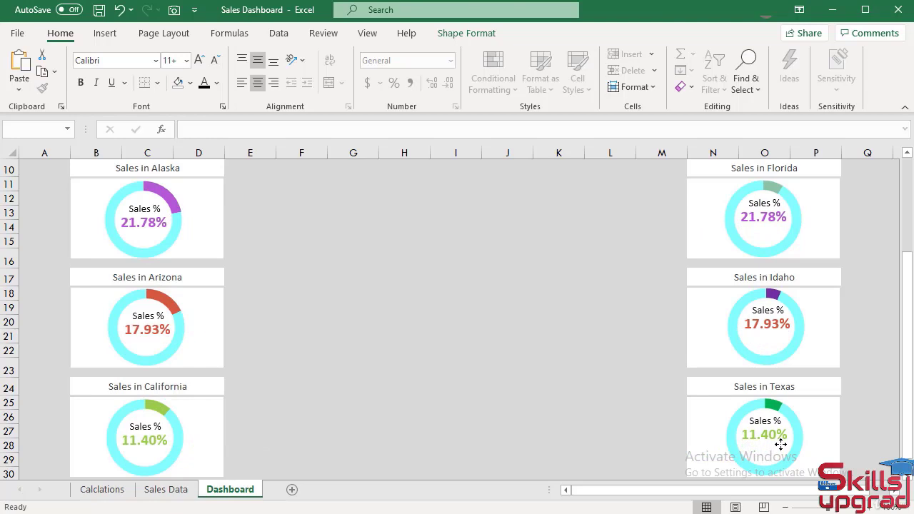
left_click_drag(781, 444, 781, 444)
left_click(531, 215)
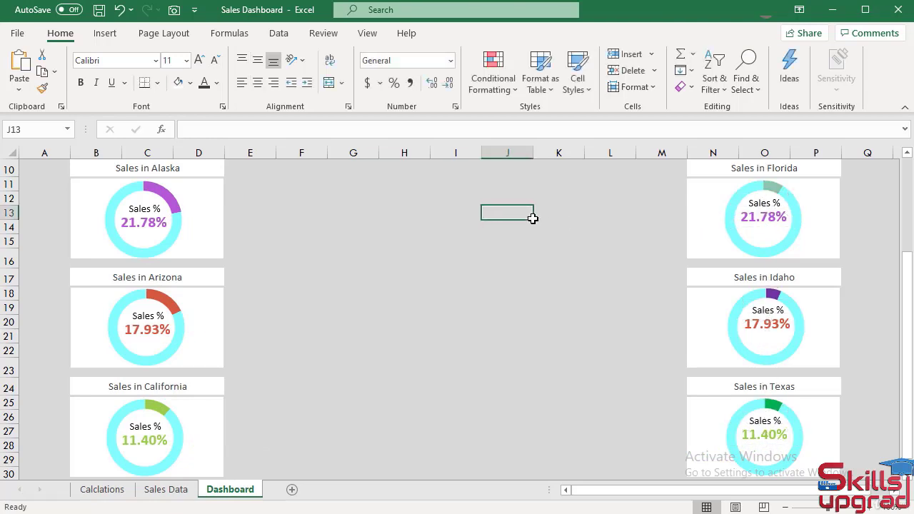
Relink the copied percentage text box in the Florida doughnut to Florida's sales percentage with the formula =Calclations!N9
left_click(764, 220)
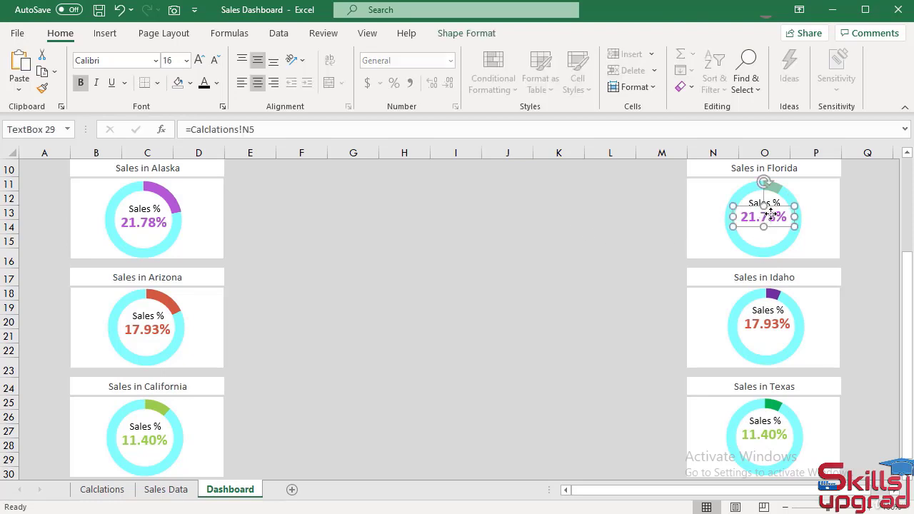
left_click(771, 214)
double_click(772, 215)
left_click_drag(284, 129, 163, 128)
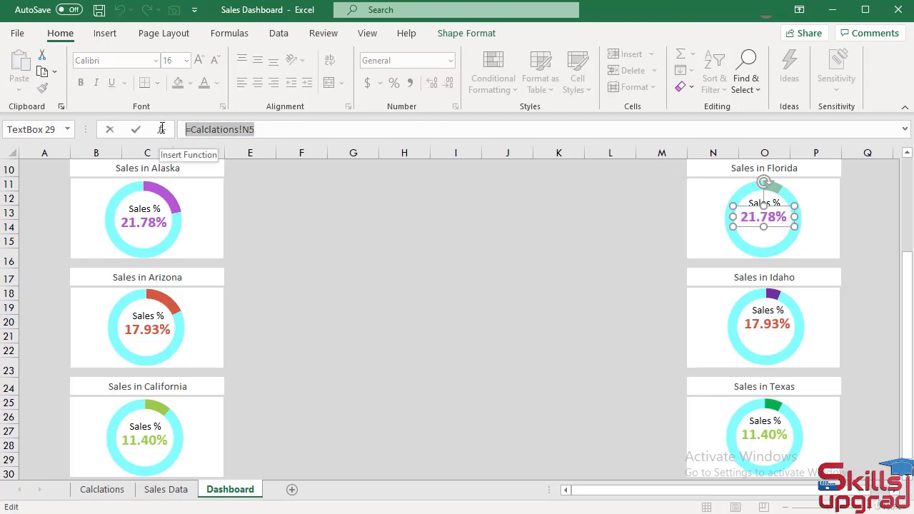
type("=")
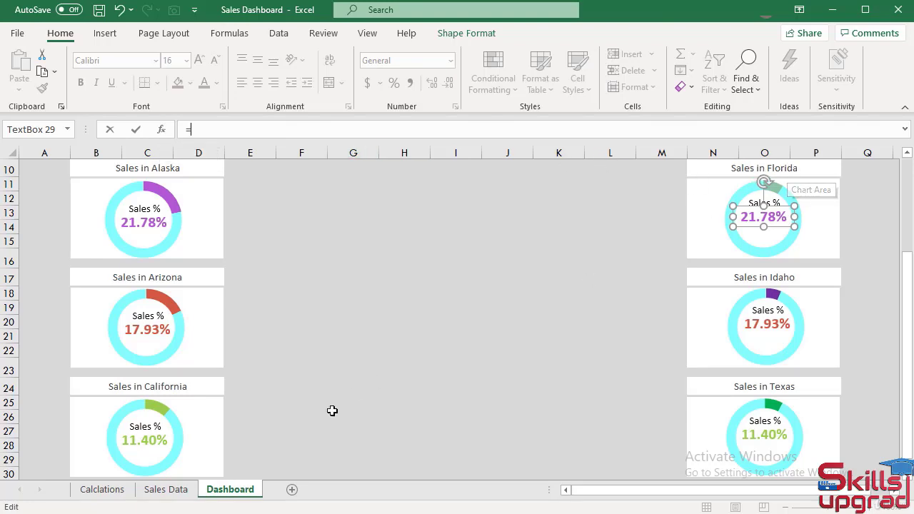
left_click(111, 492)
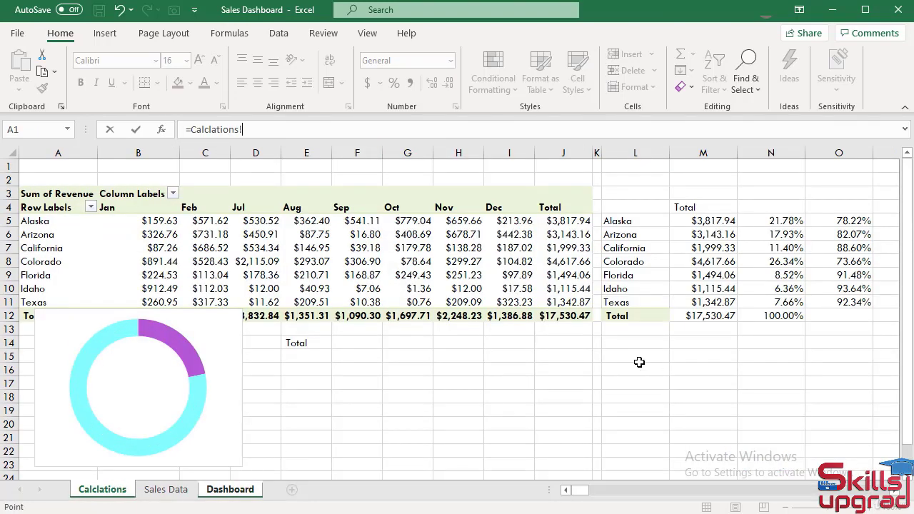
left_click(787, 276)
key("Return")
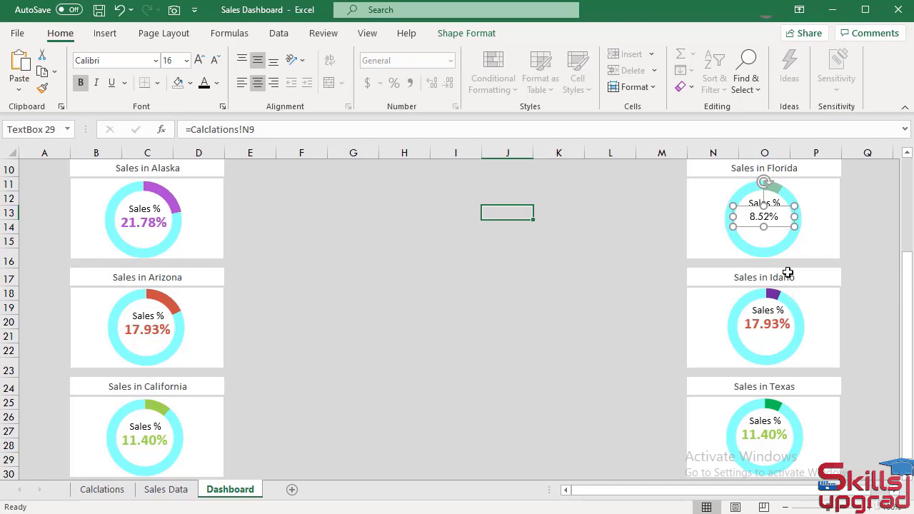
Relink the copied percentage text box in the Idaho doughnut to Idaho's sales percentage with the formula =Calclations!N10
left_click(779, 325)
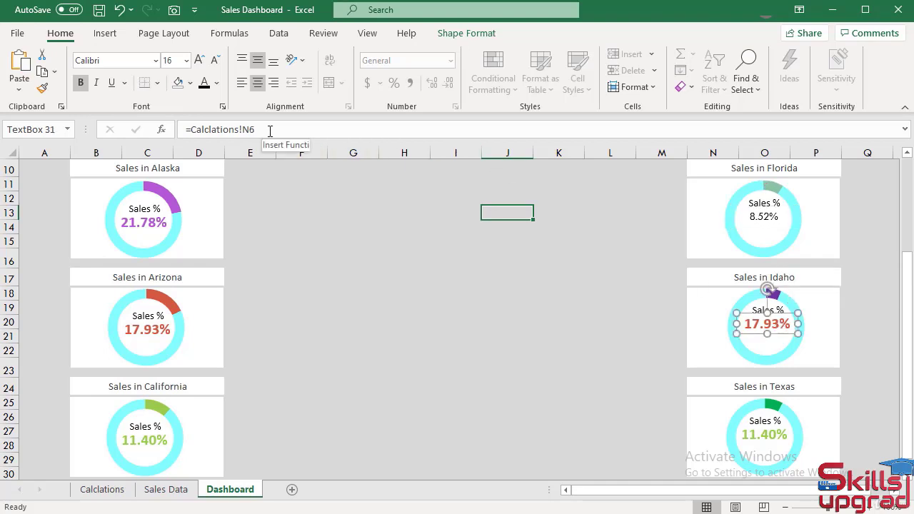
left_click_drag(255, 129, 134, 126)
type("=")
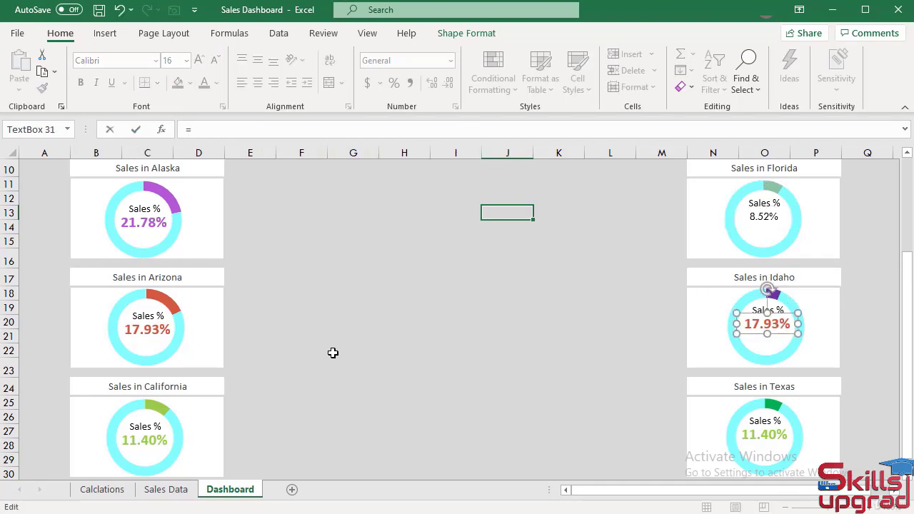
left_click(106, 490)
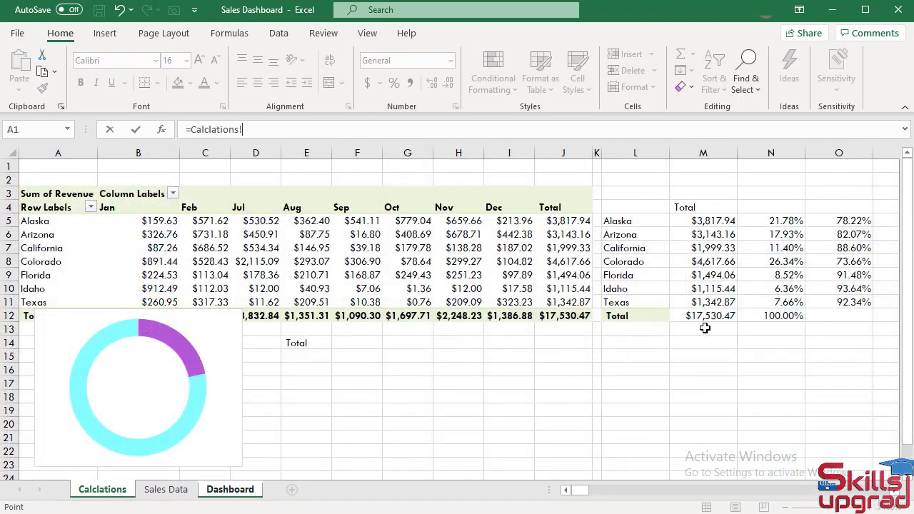
left_click(788, 289)
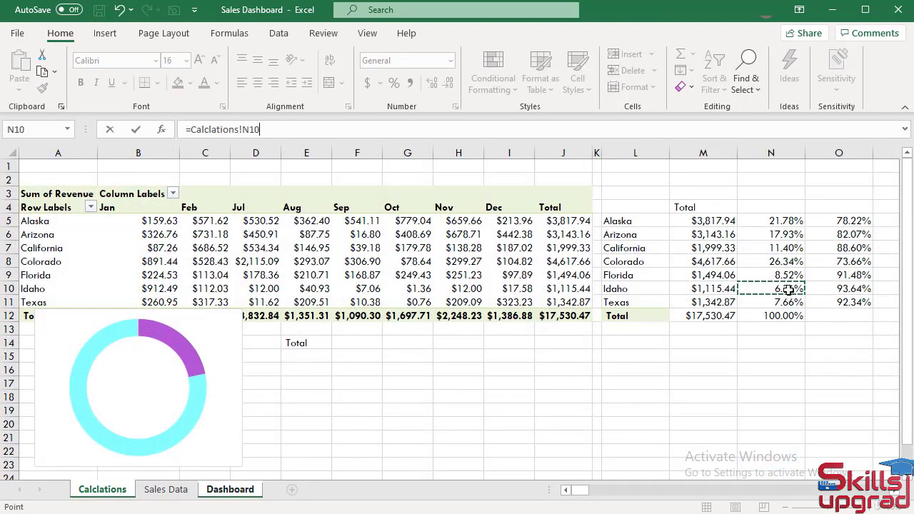
key("Return")
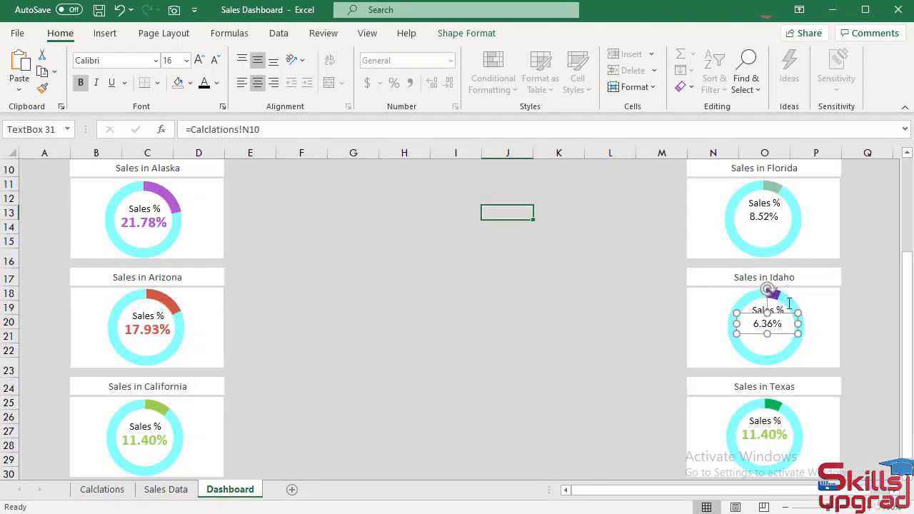
Relink the copied percentage text box in the Texas doughnut to Texas's sales percentage with the formula =Calclations!N11
left_click(771, 435)
left_click_drag(277, 130, 165, 125)
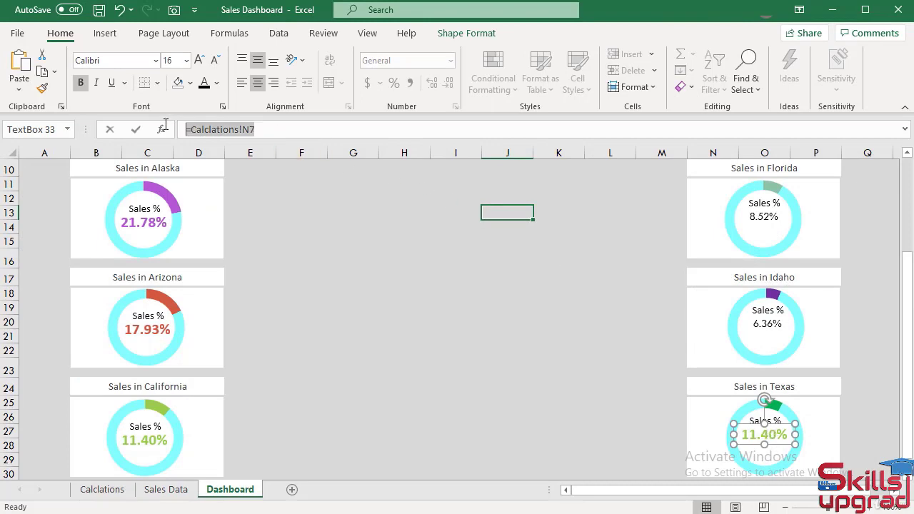
type("=")
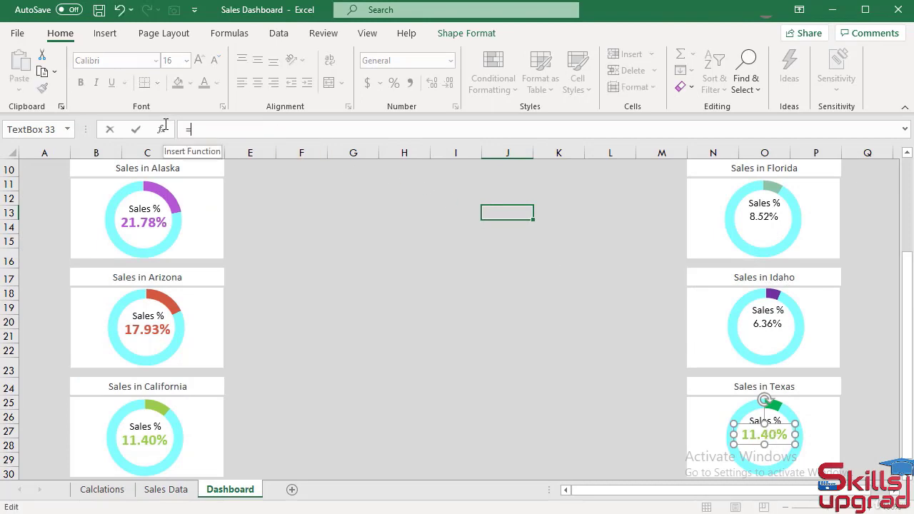
left_click(103, 491)
left_click(790, 302)
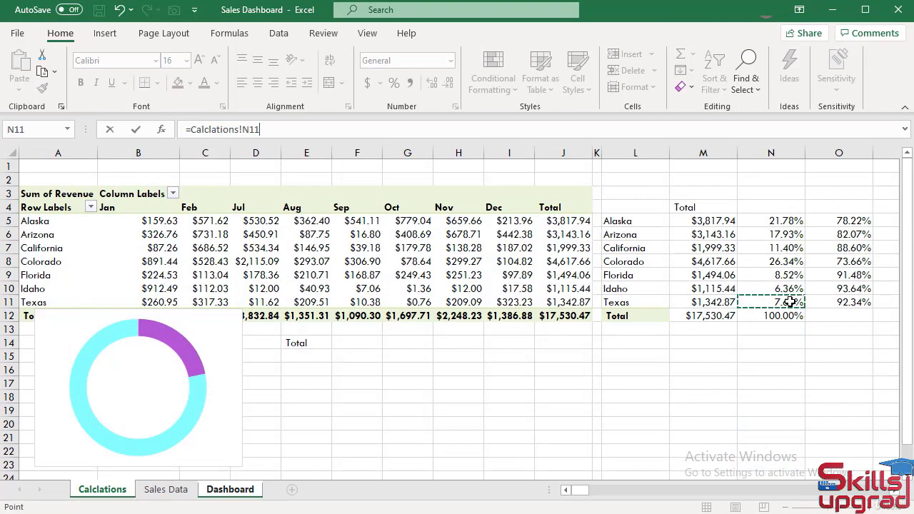
key("Return")
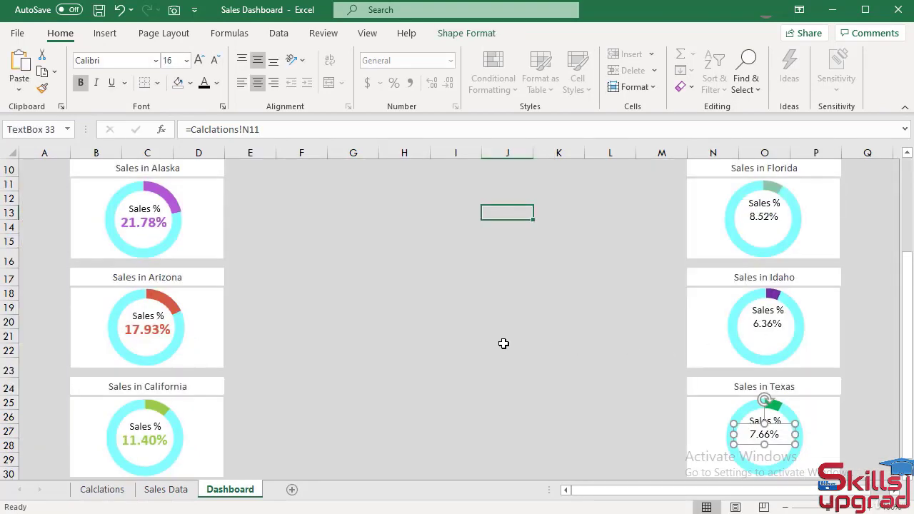
Copy the formatting of Arizona's sales percentage onto the Florida, Idaho and Texas percentage text boxes
left_click(154, 334)
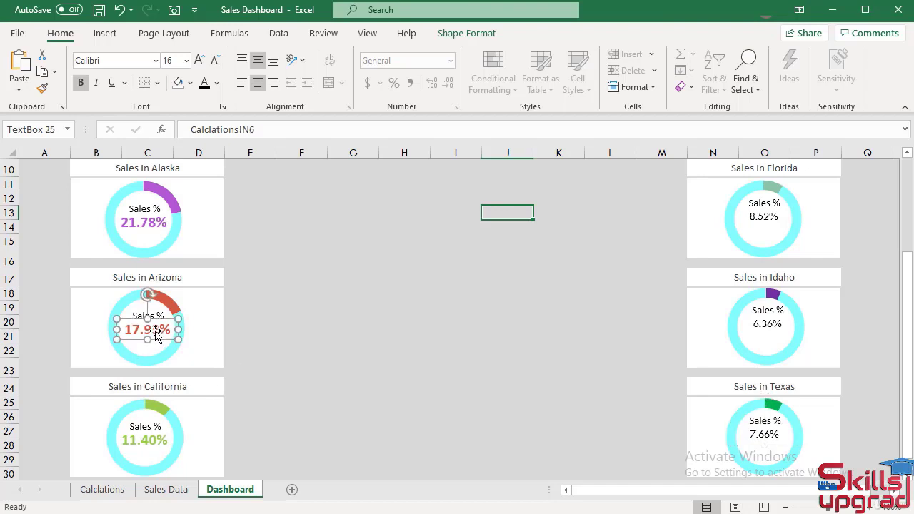
left_click(42, 87)
left_click(768, 223)
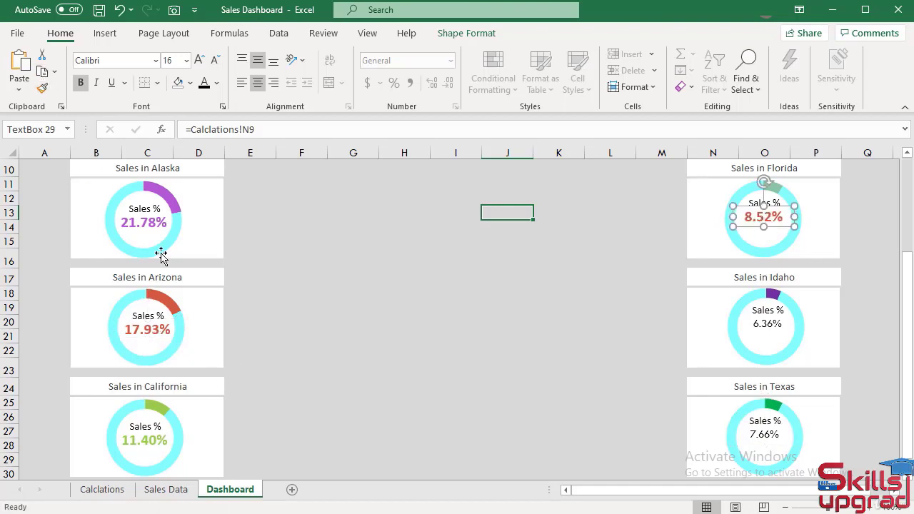
left_click(45, 89)
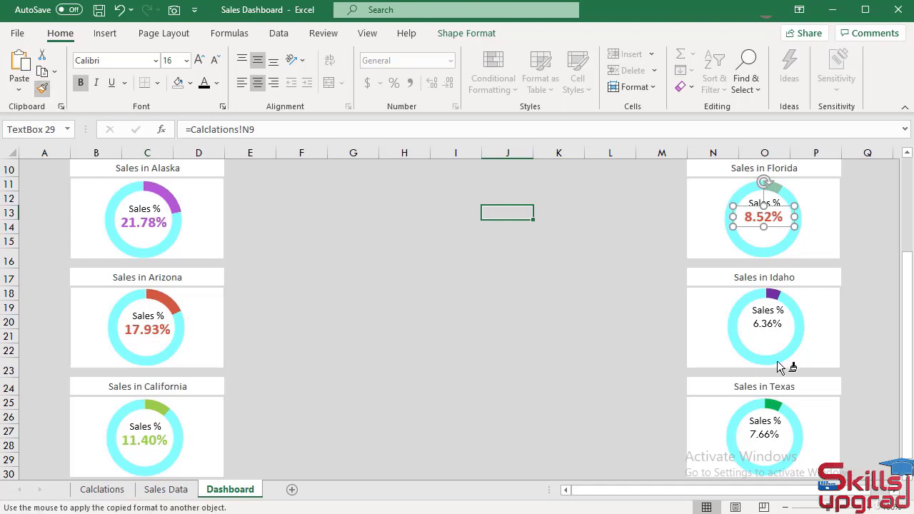
left_click(769, 323)
left_click(42, 91)
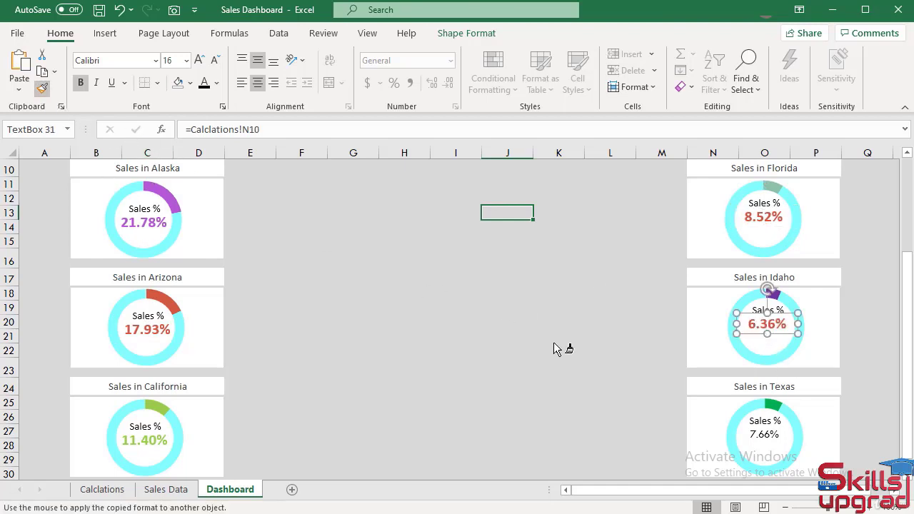
left_click(764, 434)
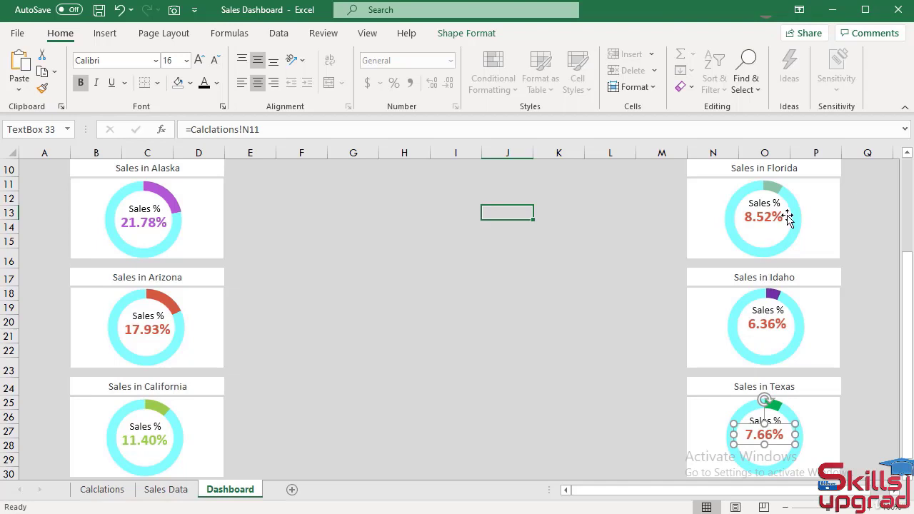
Recolour Florida's sales percentage text with the pale green theme colour that matches its doughnut segment
scroll(785, 217, "up", 1)
left_click(768, 266)
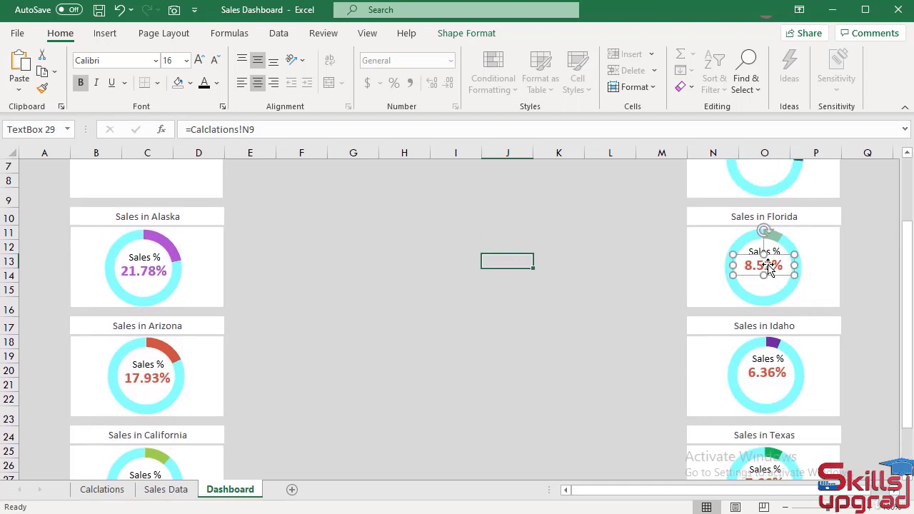
left_click(769, 266)
double_click(770, 266)
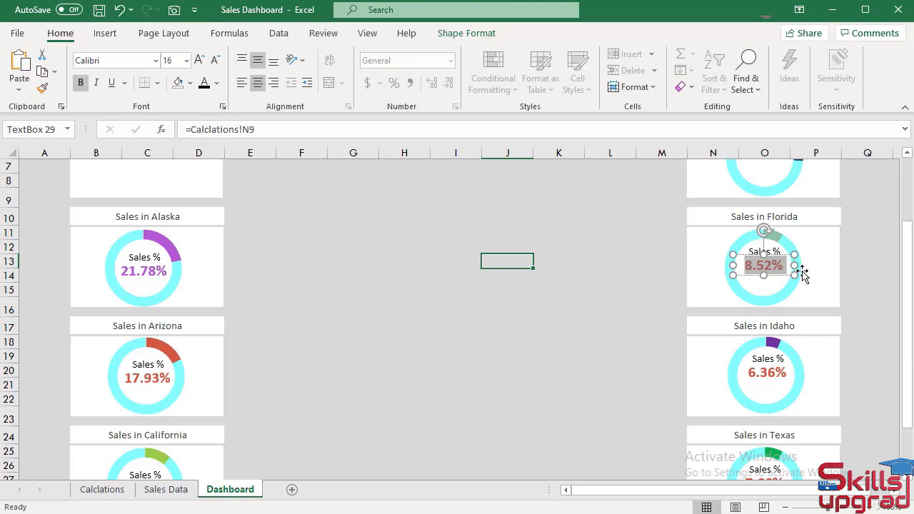
left_click(222, 84)
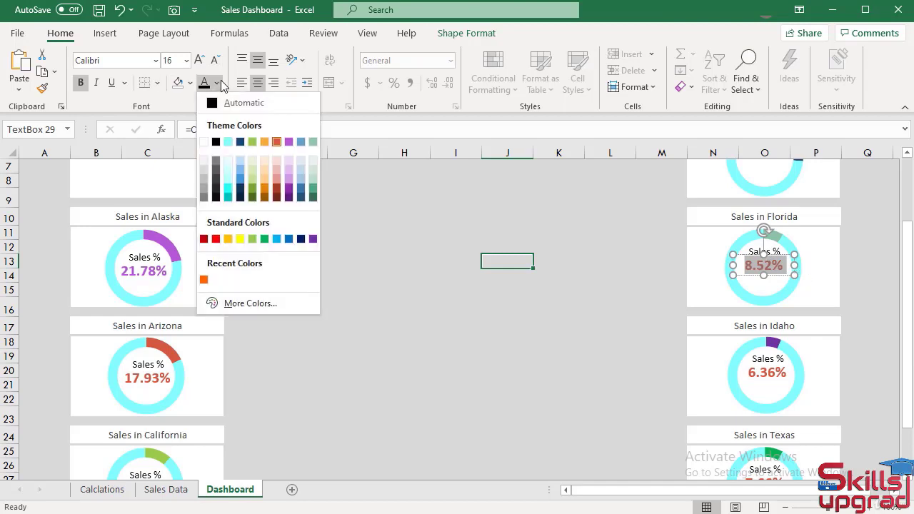
left_click(315, 142)
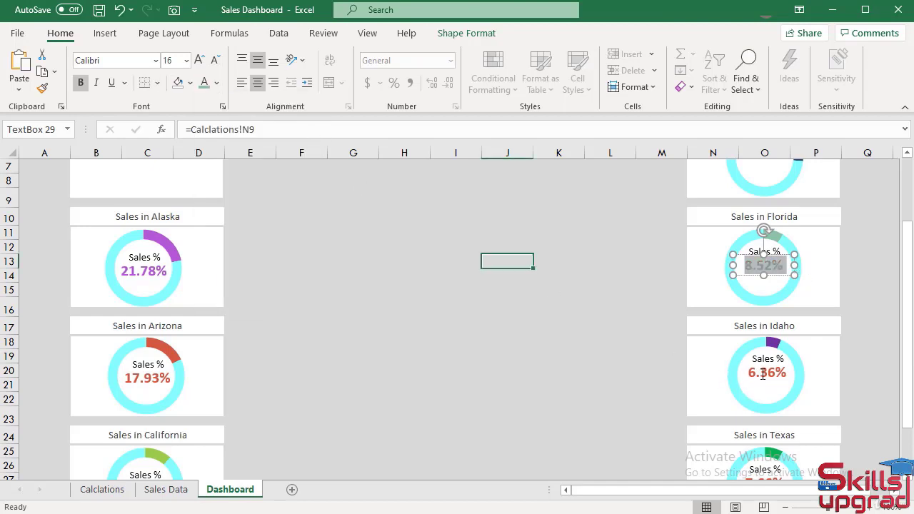
left_click(590, 338)
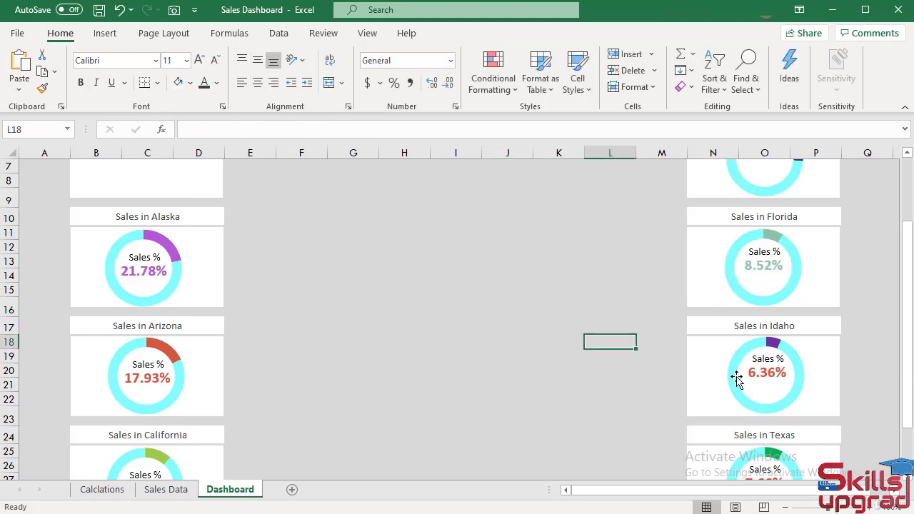
Recolour Idaho's sales percentage text with the standard purple that matches its doughnut segment
left_click(775, 376)
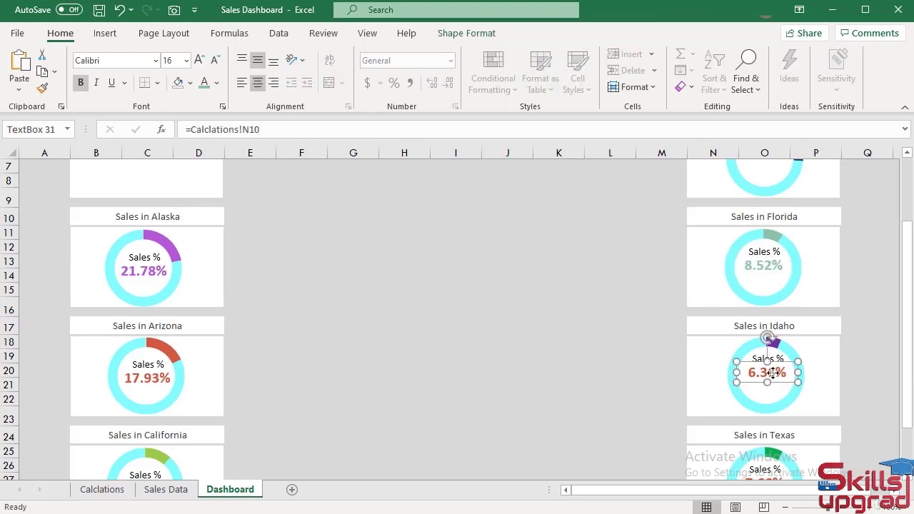
double_click(774, 372)
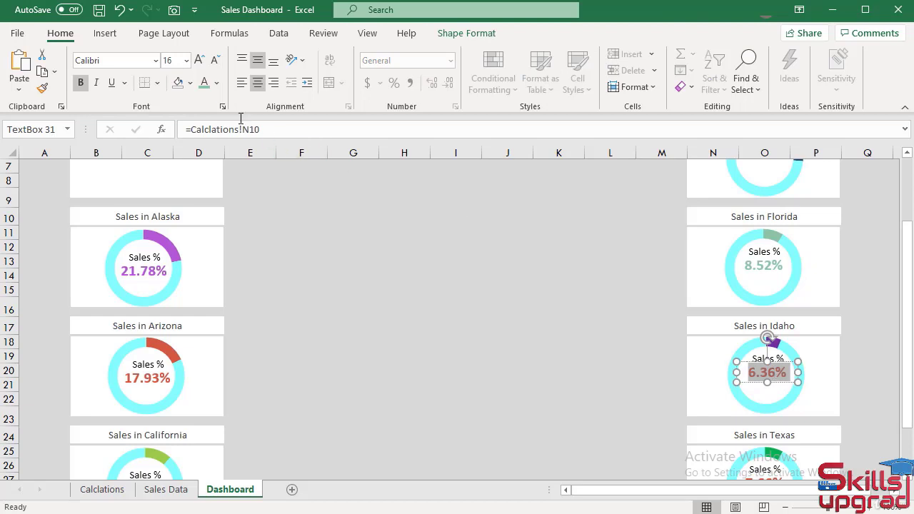
left_click(217, 83)
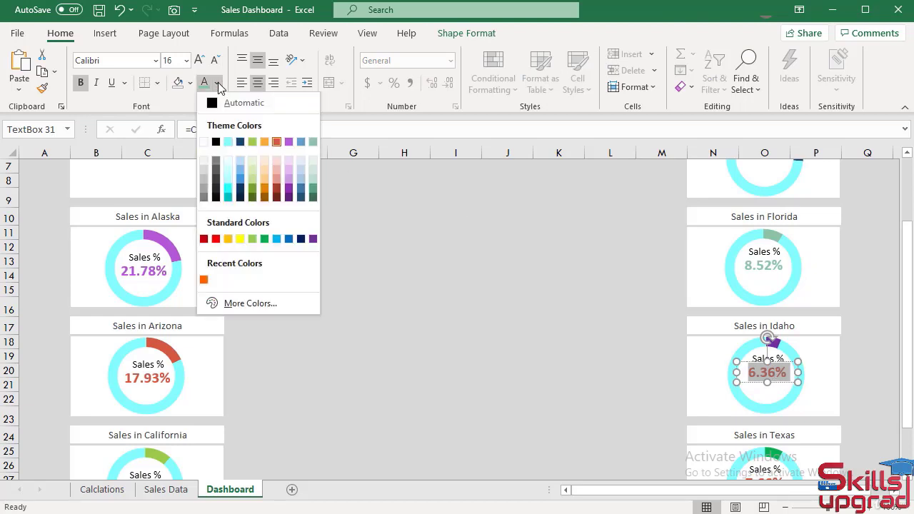
left_click(312, 239)
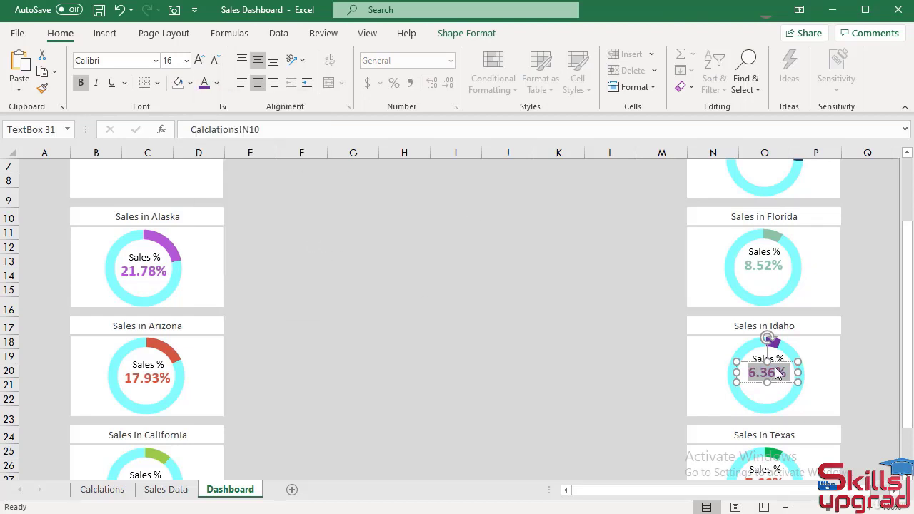
left_click(659, 391)
Recolour Texas's sales percentage text with the standard green that matches its doughnut segment
scroll(847, 422, "down", 2)
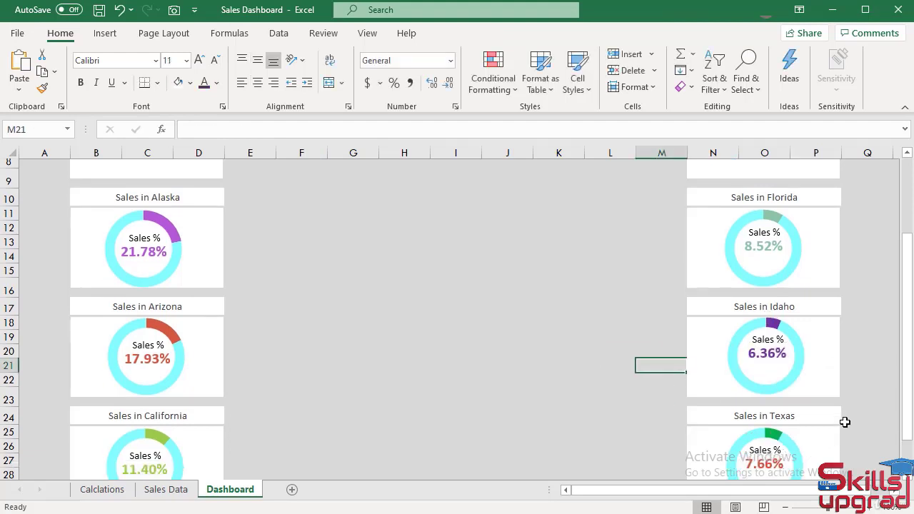
left_click(771, 390)
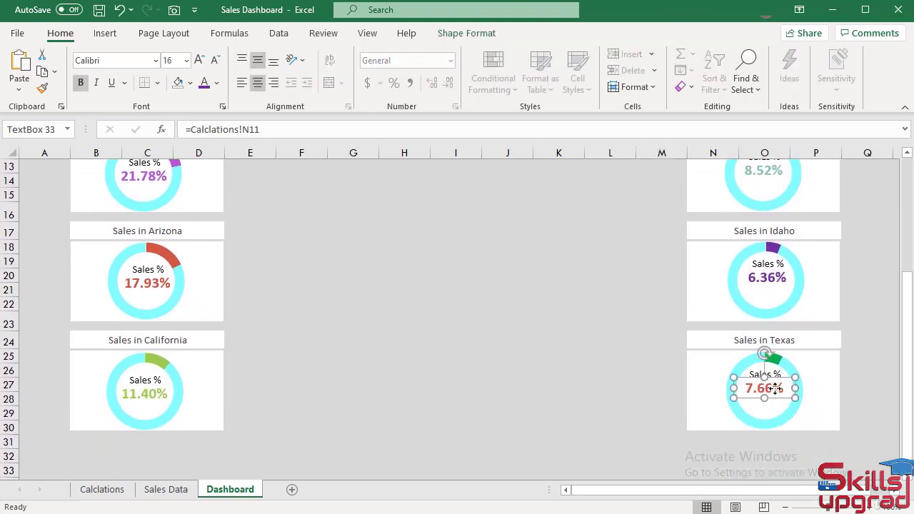
double_click(776, 389)
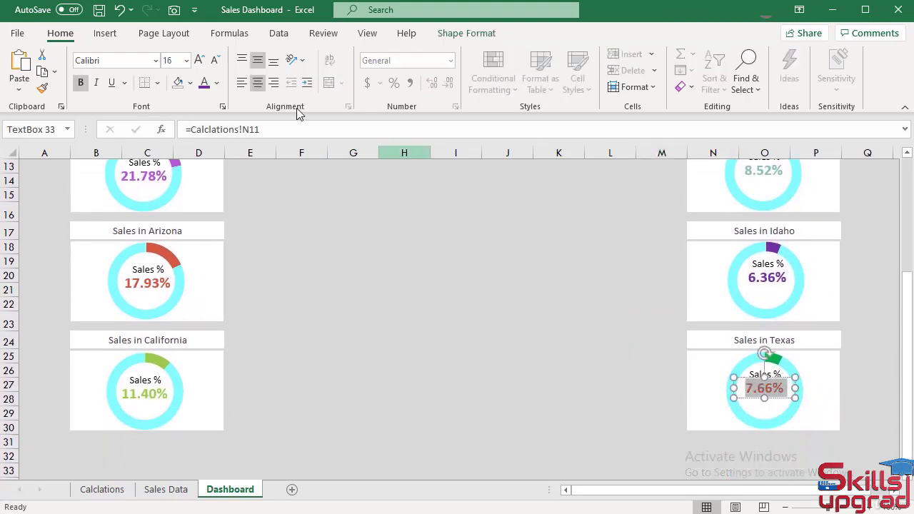
left_click(217, 83)
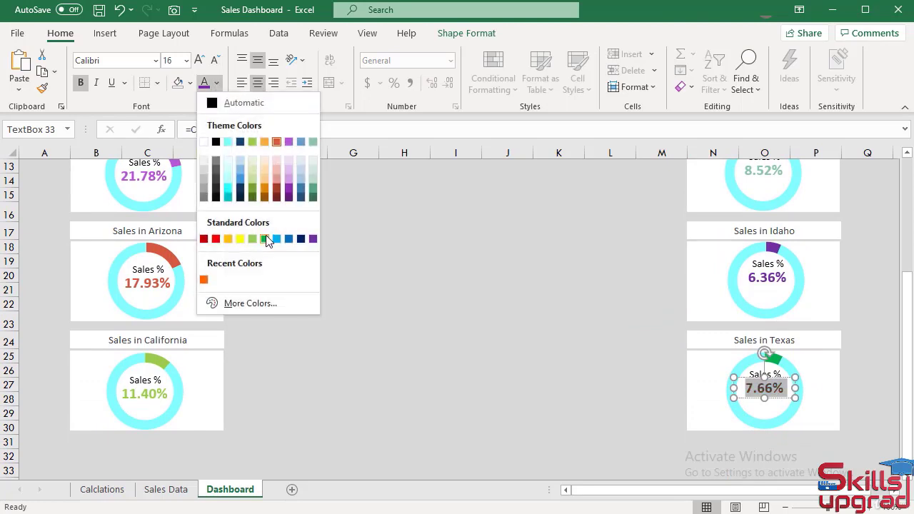
left_click(269, 240)
Duplicate Florida's "Sales %" label and percentage text boxes together and centre the copies inside the Colorado doughnut chart
scroll(562, 377, "up", 4)
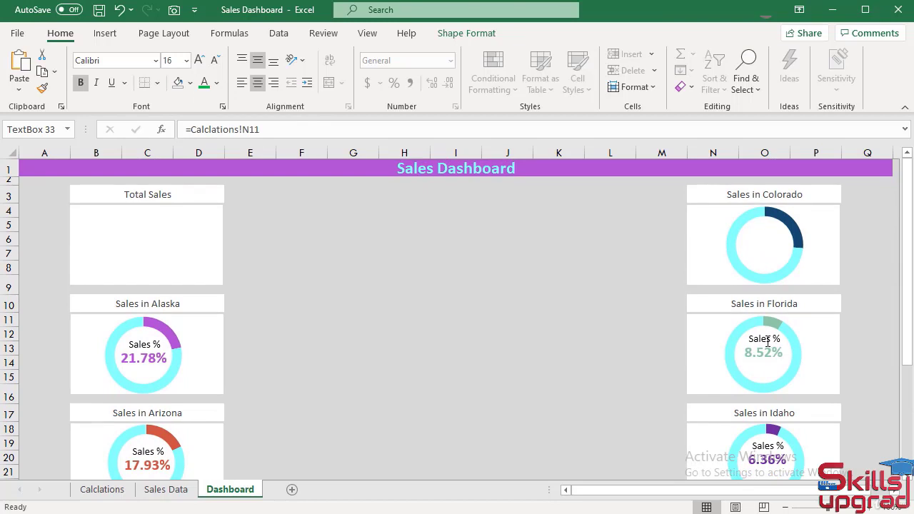
left_click(767, 339)
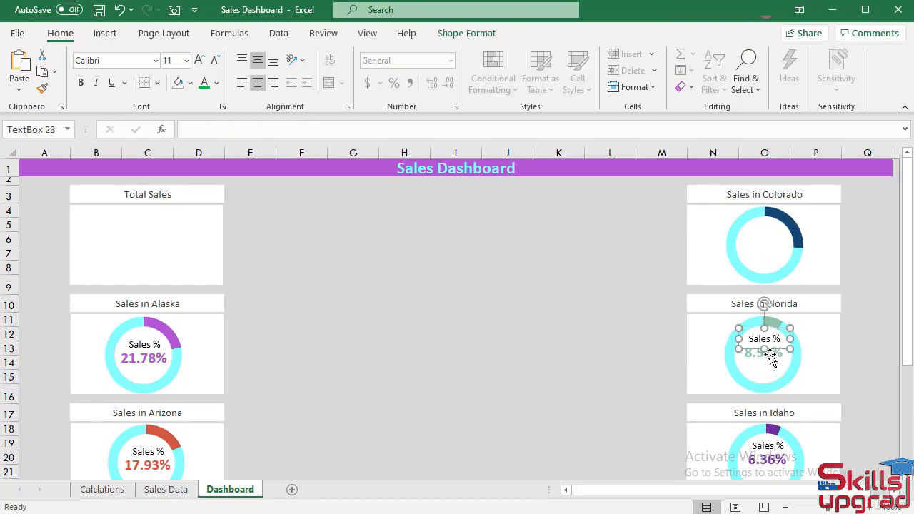
left_click(770, 353, "shift")
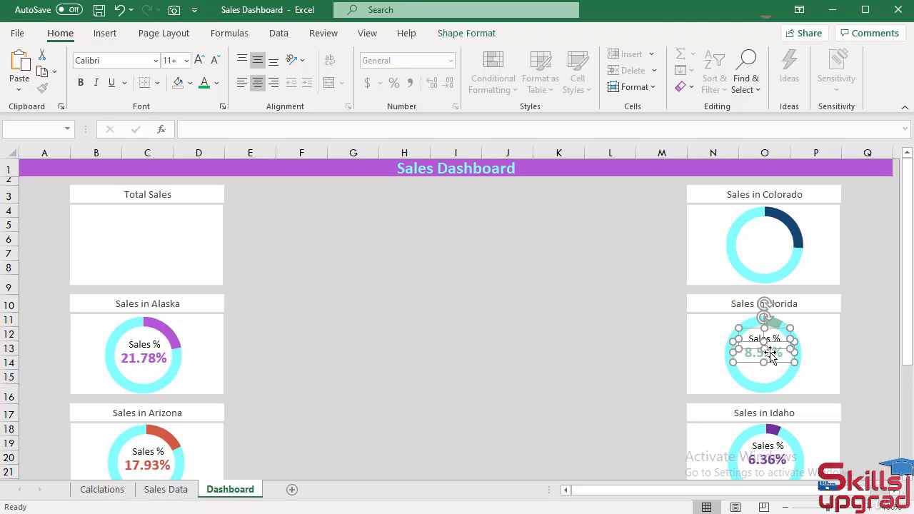
key("ctrl+d")
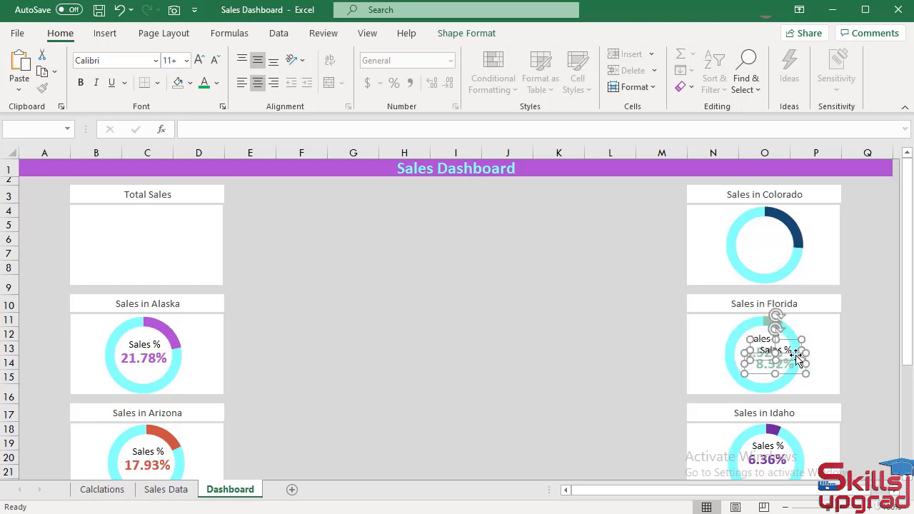
left_click_drag(789, 338, 781, 220)
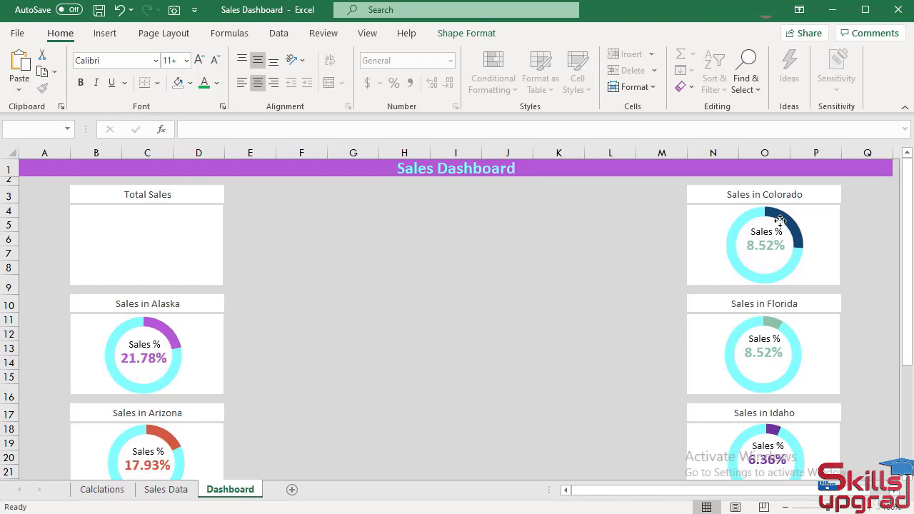
left_click_drag(780, 220, 780, 219)
left_click(640, 274)
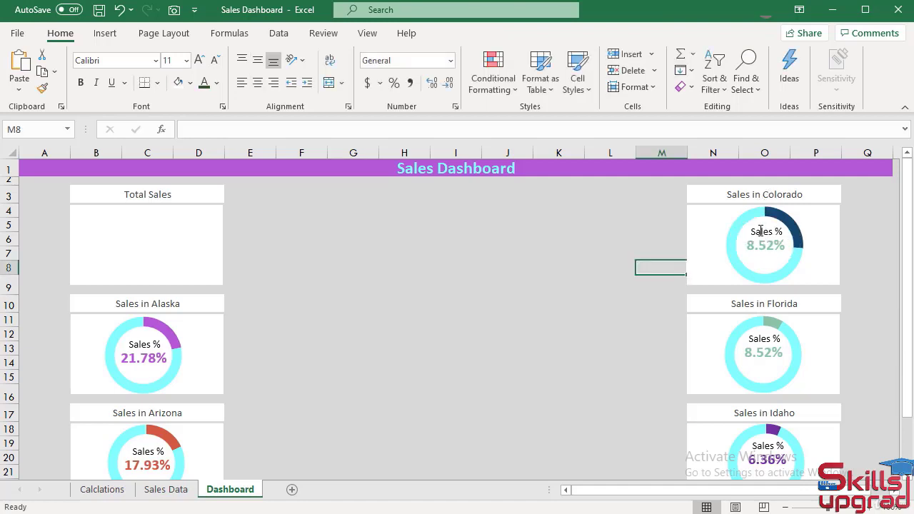
left_click(770, 229)
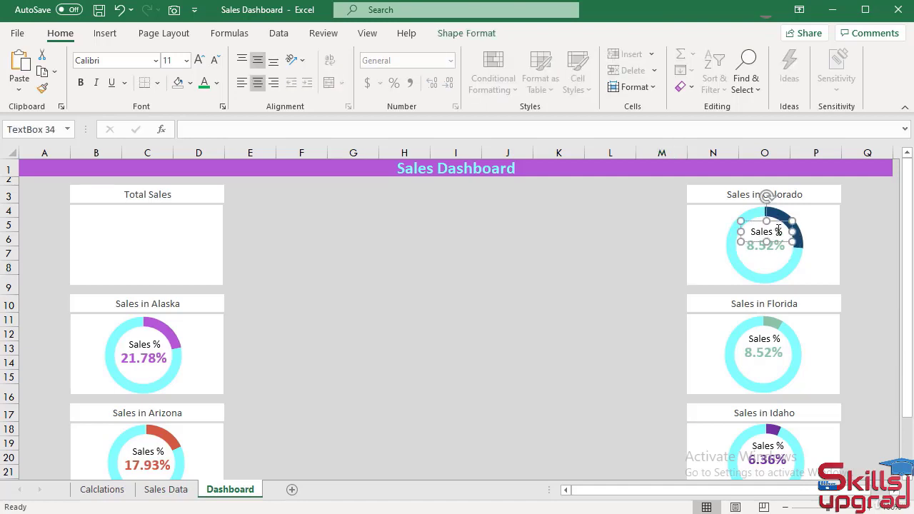
left_click(777, 248, "ctrl")
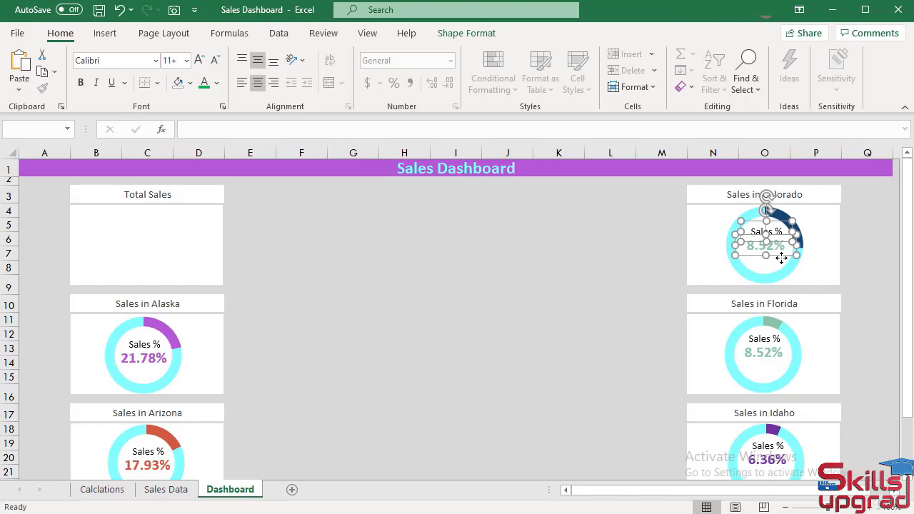
left_click_drag(781, 258, 781, 262)
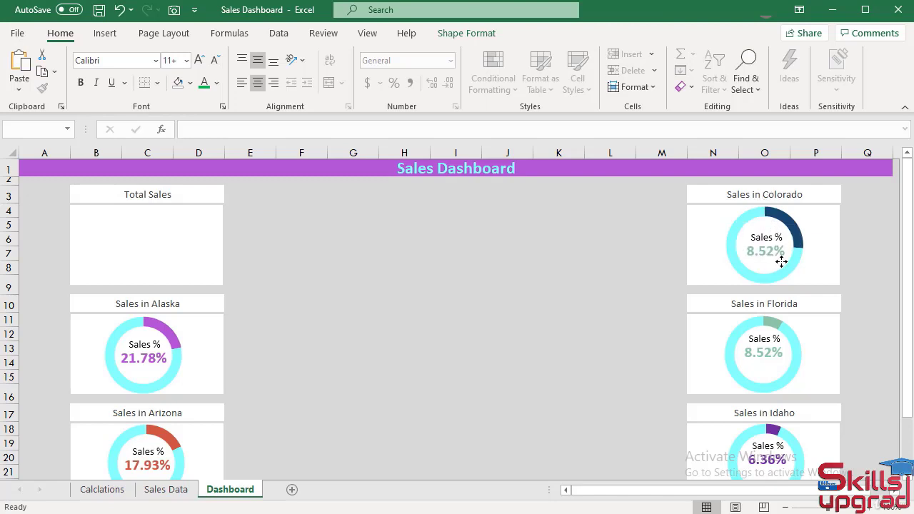
Relink the copied percentage text box in the Colorado doughnut to Colorado's sales percentage with the formula =Calclations!N8
left_click(781, 262)
left_click_drag(256, 129, 184, 129)
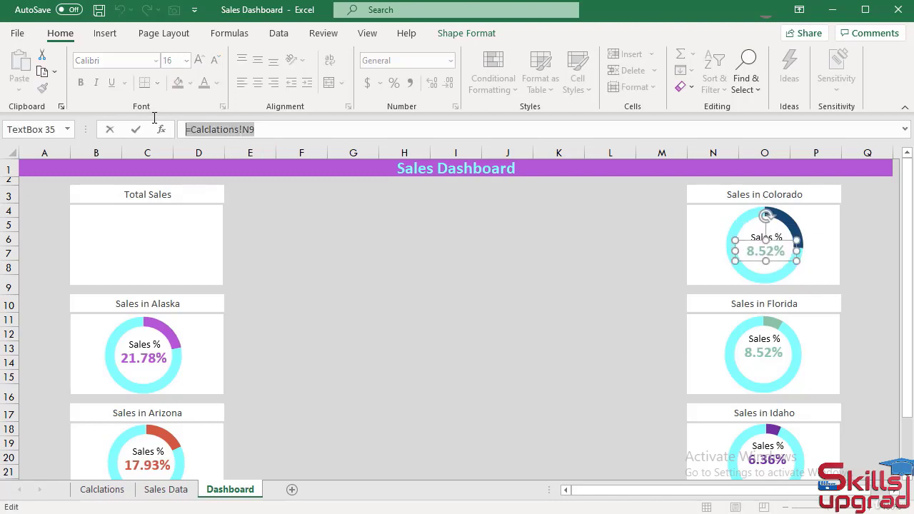
type("=")
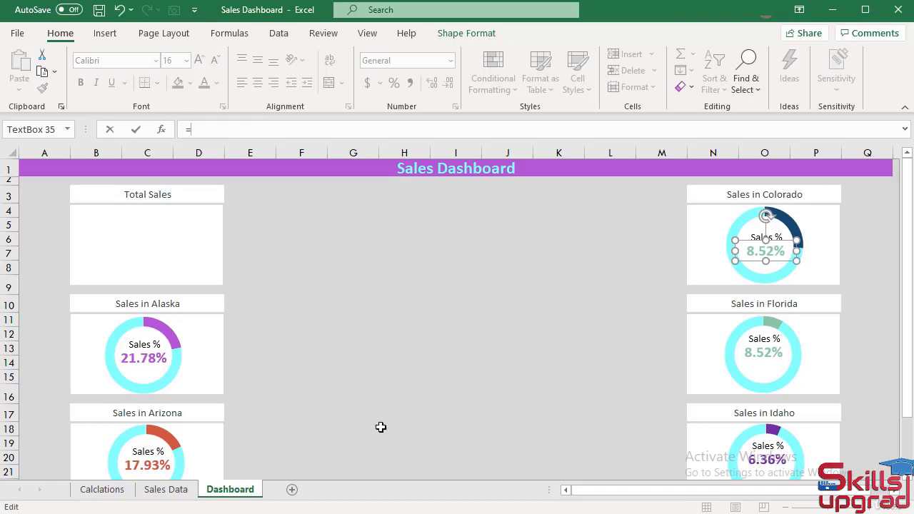
left_click(102, 491)
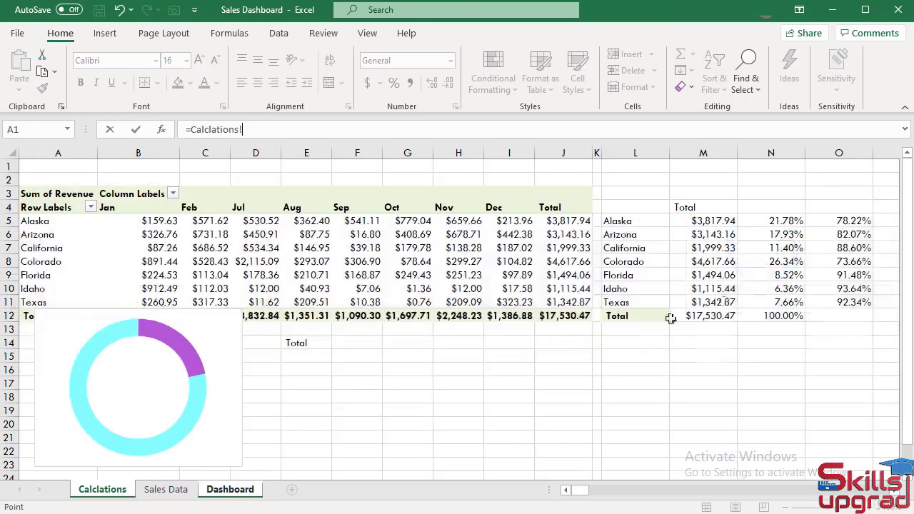
left_click(783, 248)
left_click(788, 263)
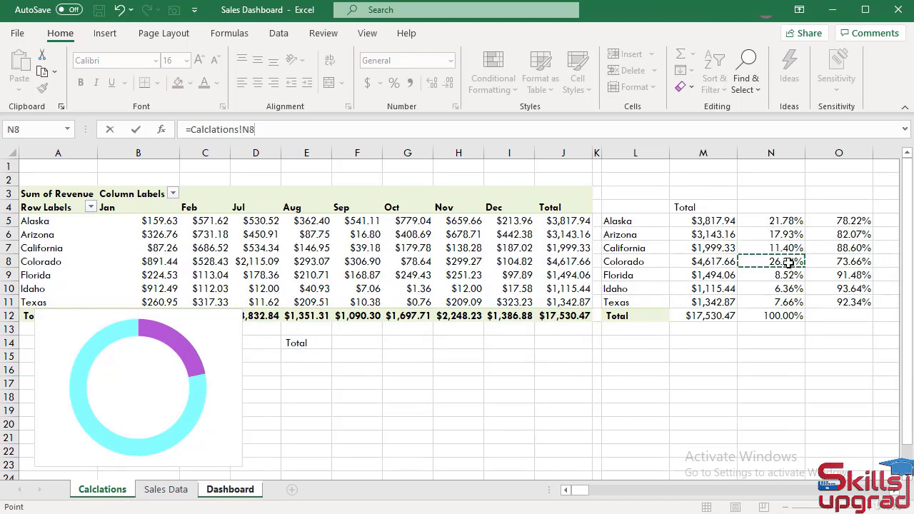
key("Return")
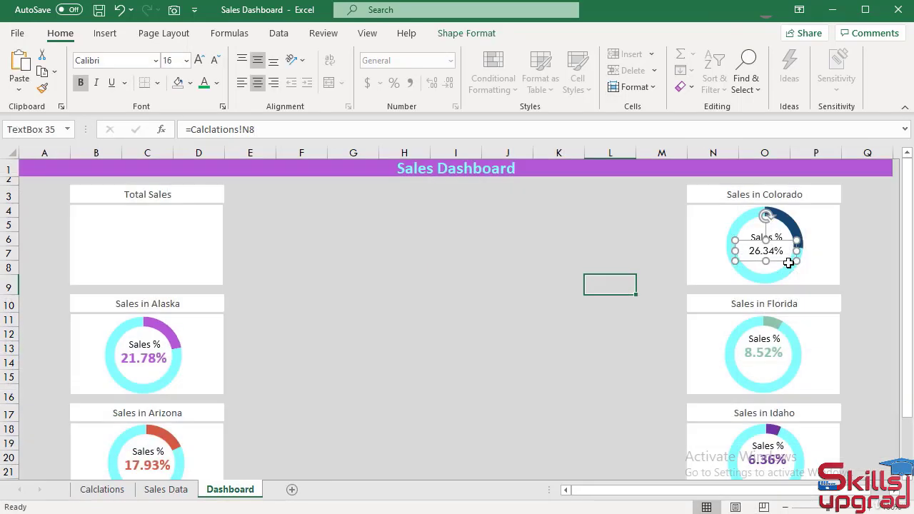
Copy the formatting of Florida's sales percentage onto the Colorado percentage text box
left_click(769, 357)
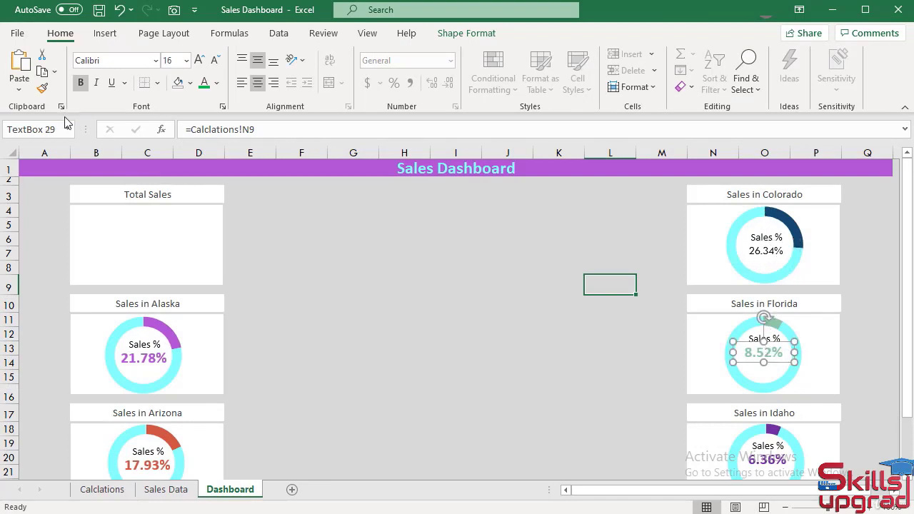
left_click(41, 88)
left_click(768, 253)
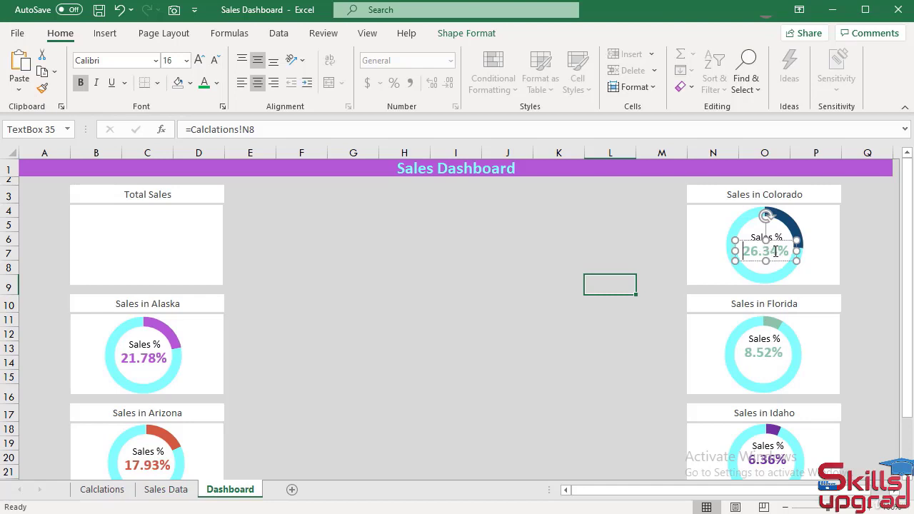
Recolour Colorado's sales percentage text with the dark blue theme colour that matches its doughnut segment
double_click(775, 251)
left_click(218, 83)
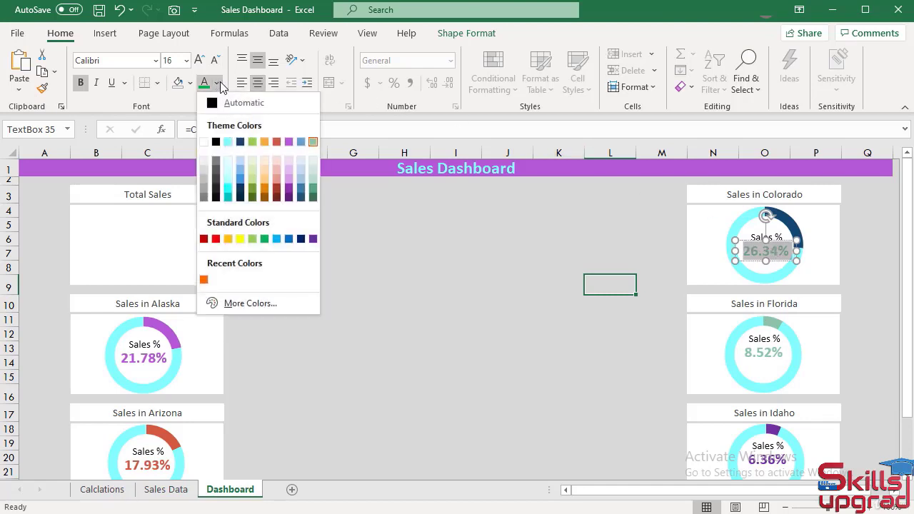
left_click(241, 142)
left_click(569, 285)
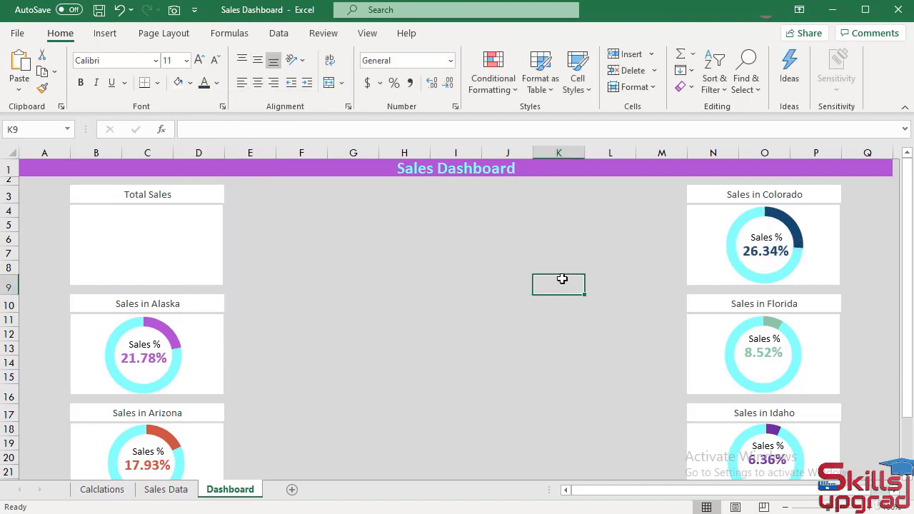
Shift the "Sales %" labels and percentages of Florida, Idaho and Texas together slightly downward to centre them in their doughnut charts
scroll(873, 337, "down", 2)
scroll(873, 336, "up", 1)
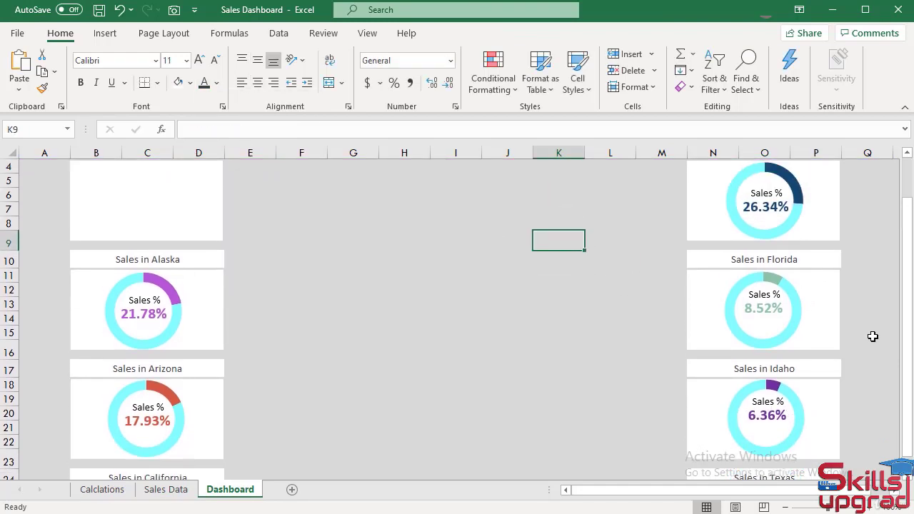
scroll(874, 336, "down", 1)
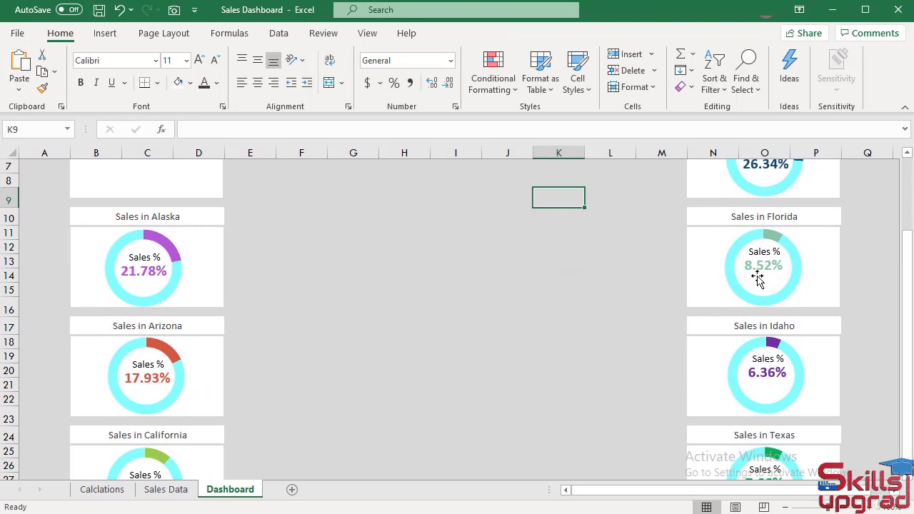
scroll(859, 311, "down", 1)
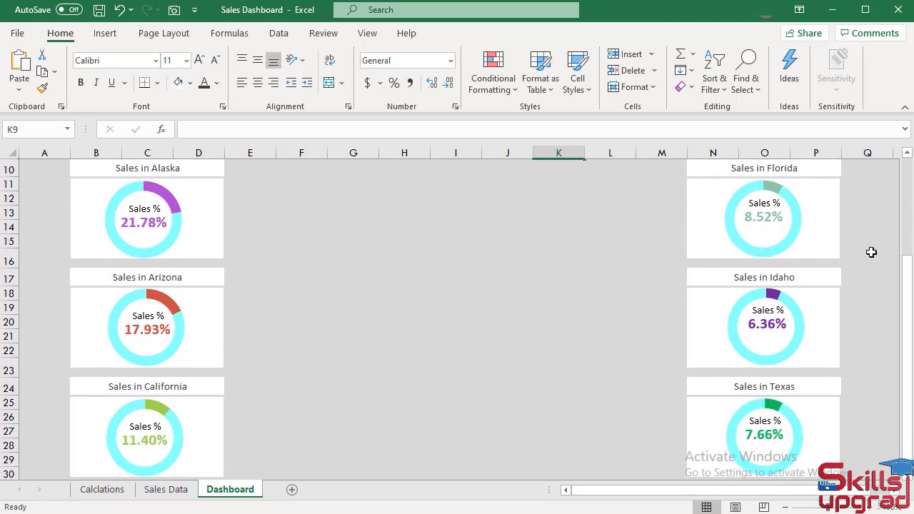
left_click(764, 203)
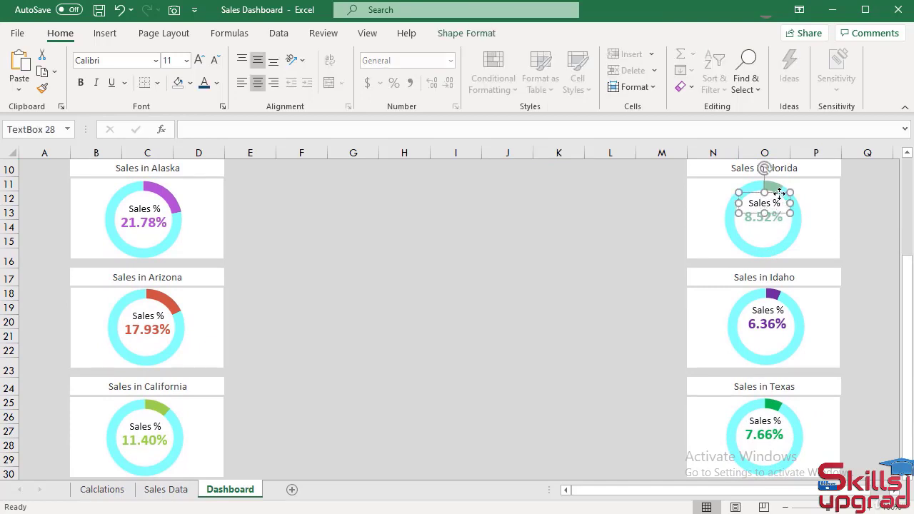
left_click(775, 222, "ctrl")
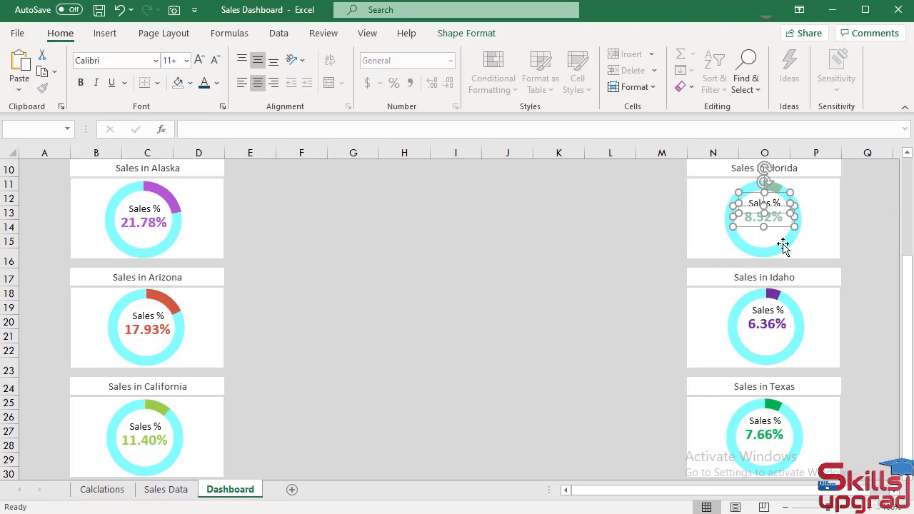
left_click(780, 323, "ctrl")
left_click(781, 328, "ctrl")
left_click(768, 421, "ctrl")
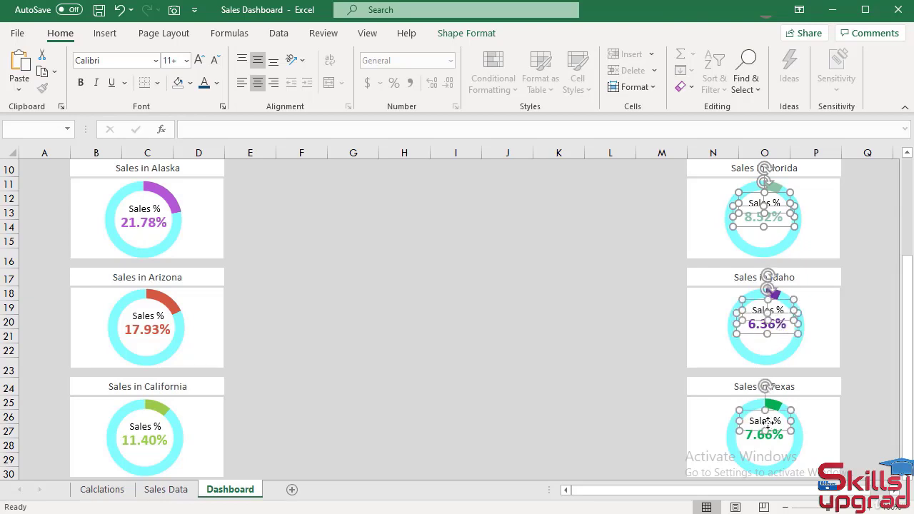
left_click(771, 441, "ctrl")
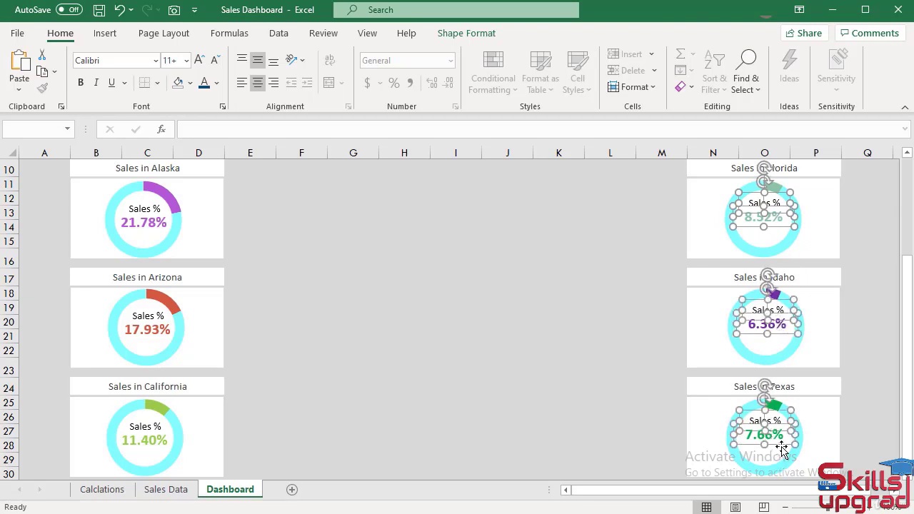
left_click_drag(781, 446, 781, 455)
left_click(403, 337)
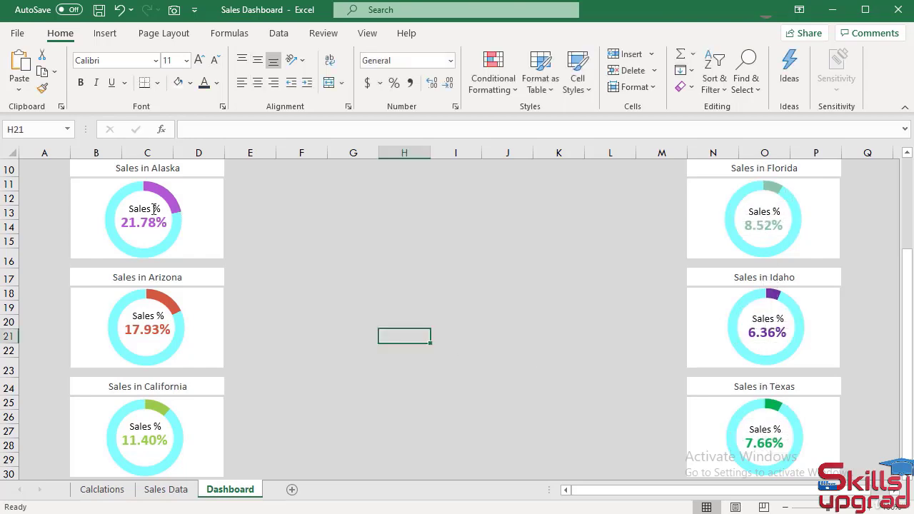
Shift the "Sales %" labels and percentages of Alaska, Arizona and California together slightly downward to centre them in their doughnuts
left_click(144, 207)
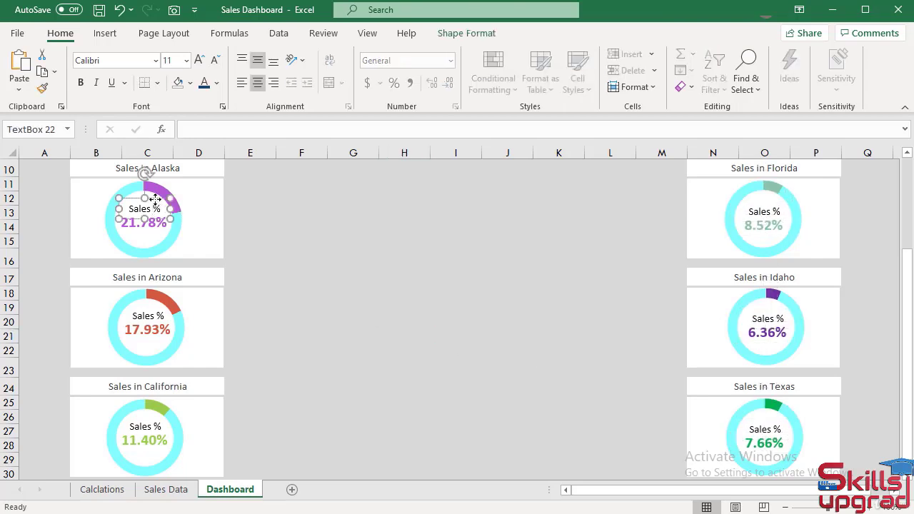
left_click(154, 227, "ctrl")
left_click(149, 315, "ctrl")
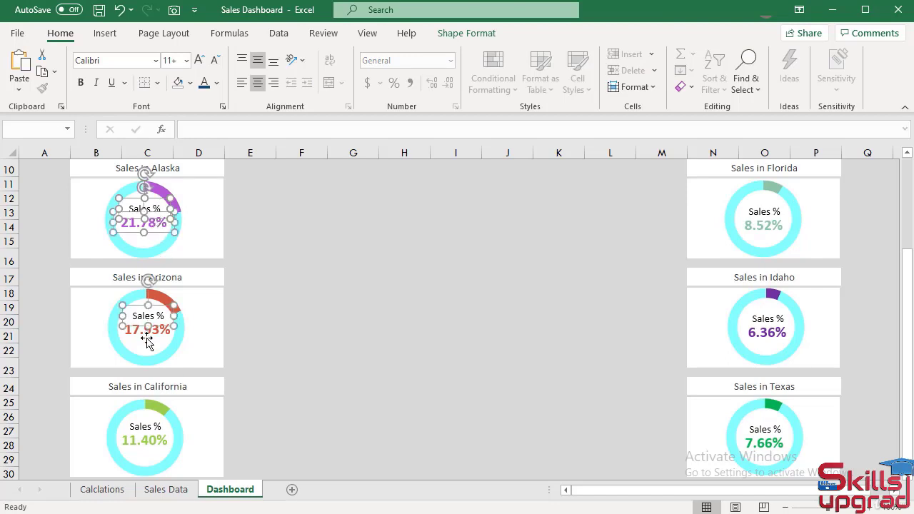
left_click(147, 335, "ctrl")
left_click(149, 429, "ctrl")
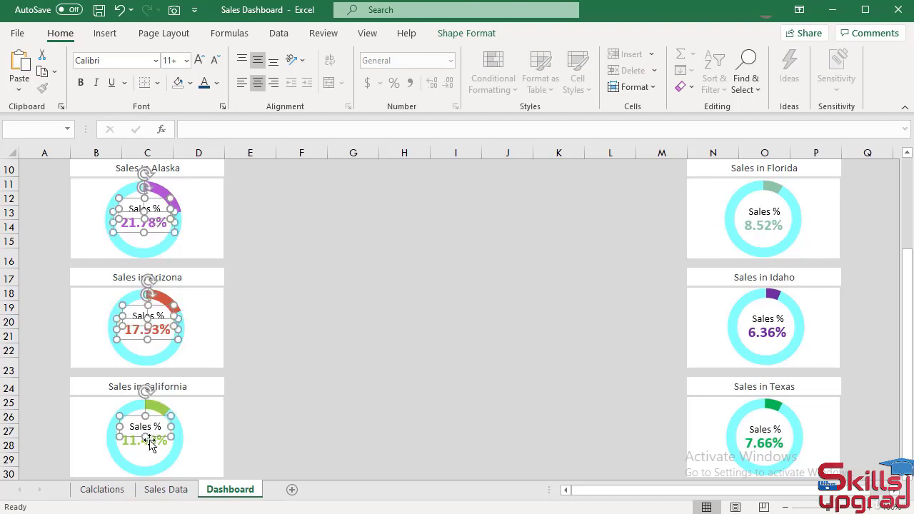
left_click(149, 443, "ctrl")
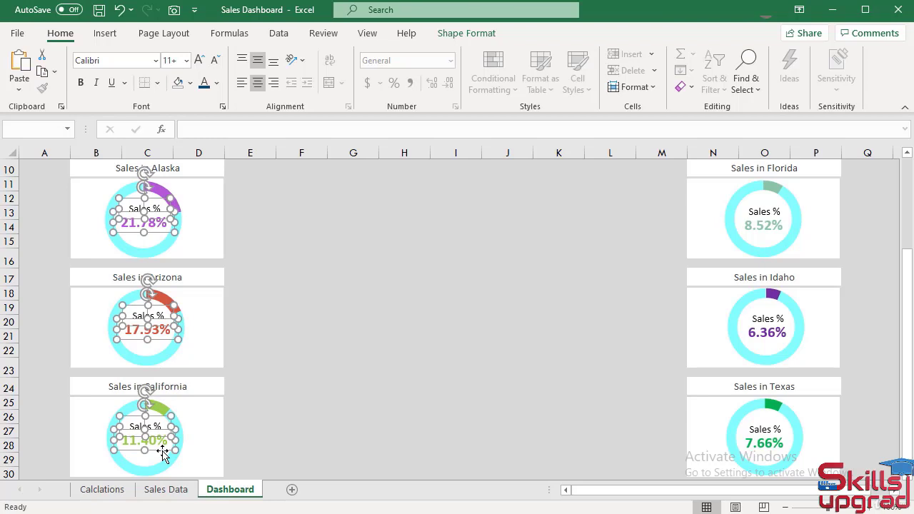
left_click_drag(163, 451, 164, 454)
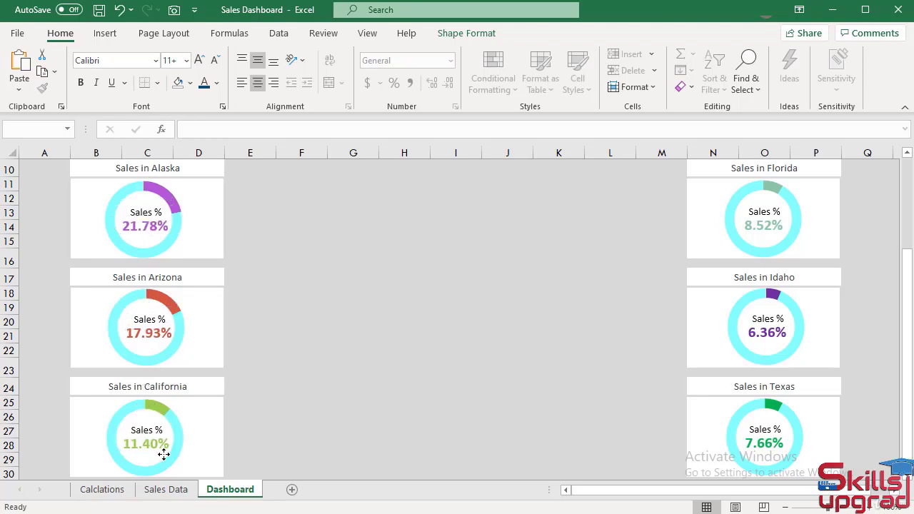
left_click(404, 351)
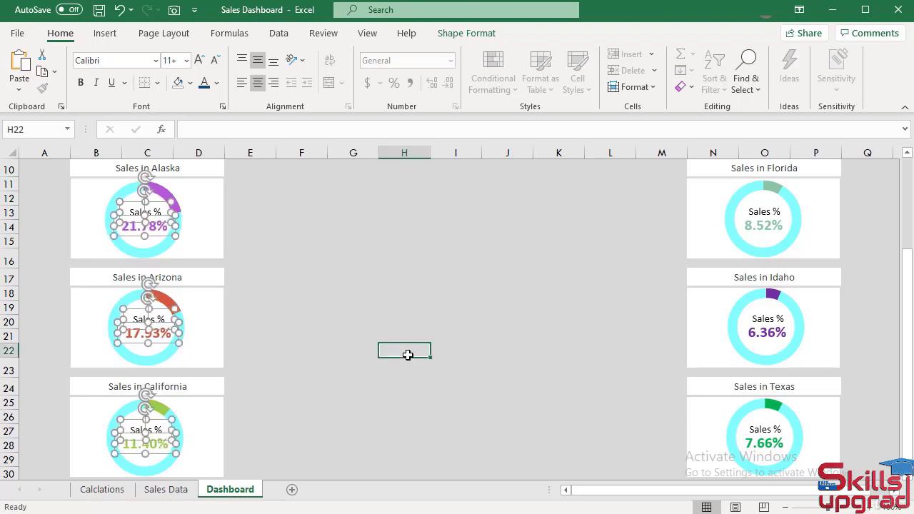
Set the month selector in cell E14 of the Calclations sheet to Oct and check the doughnut charts and percentages on the Dashboard sheet
scroll(437, 345, "up", 2)
left_click(102, 489)
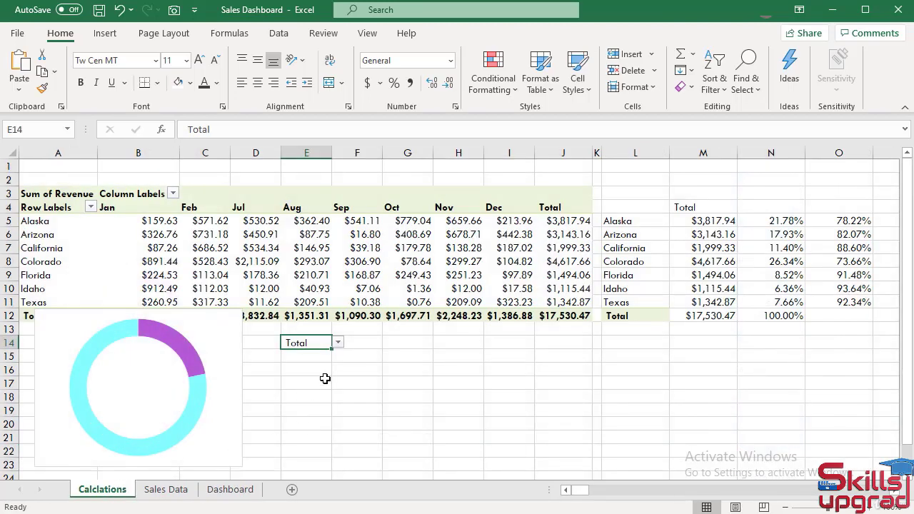
left_click(338, 343)
left_click(292, 397)
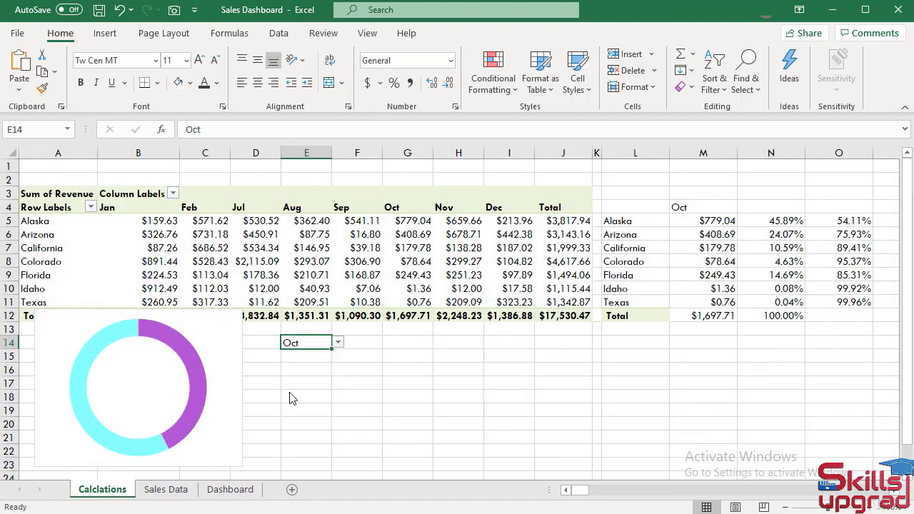
left_click(227, 490)
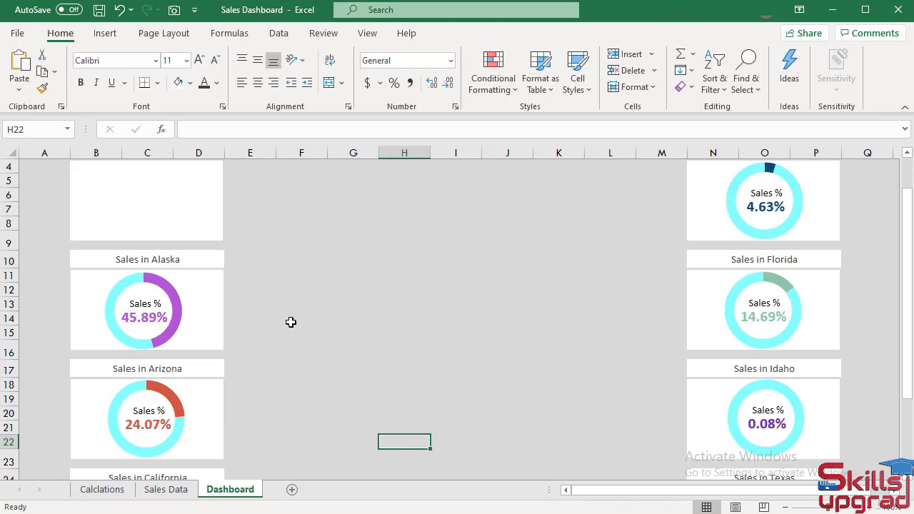
scroll(290, 322, "down", 2)
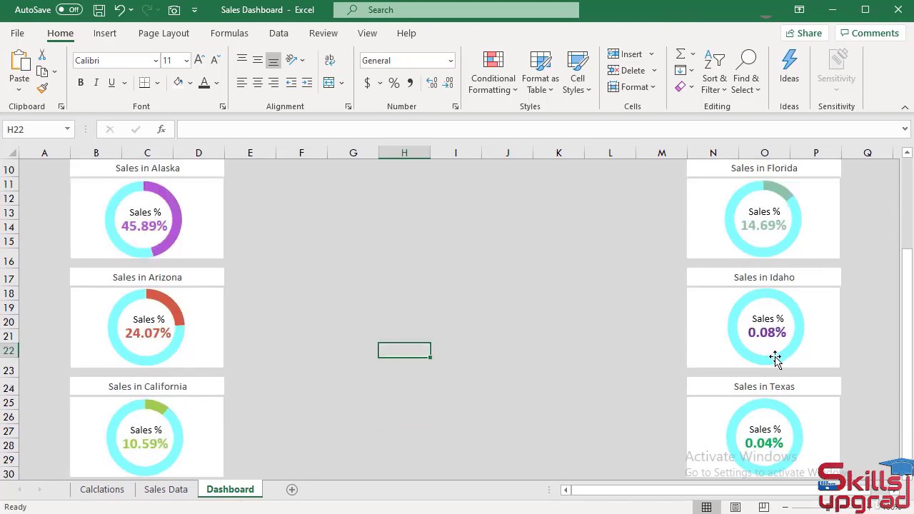
scroll(778, 357, "up", 2)
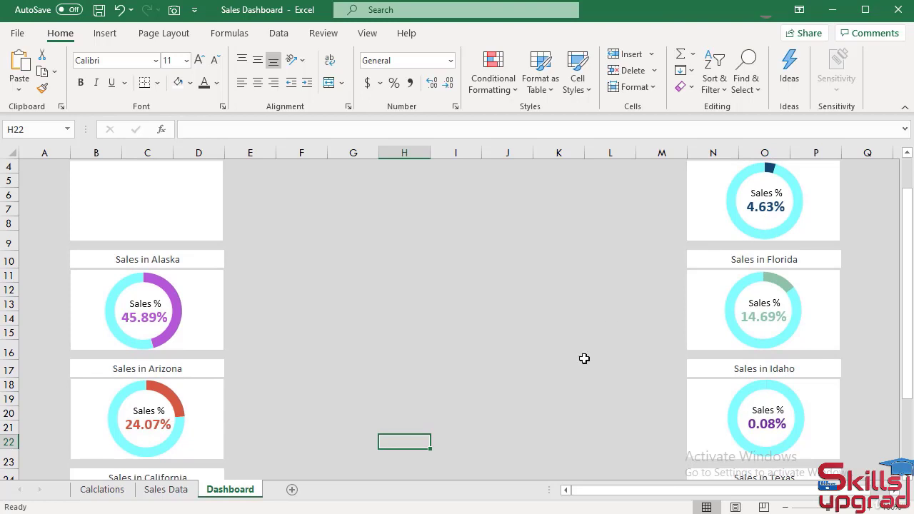
scroll(584, 359, "up", 1)
scroll(585, 359, "down", 1)
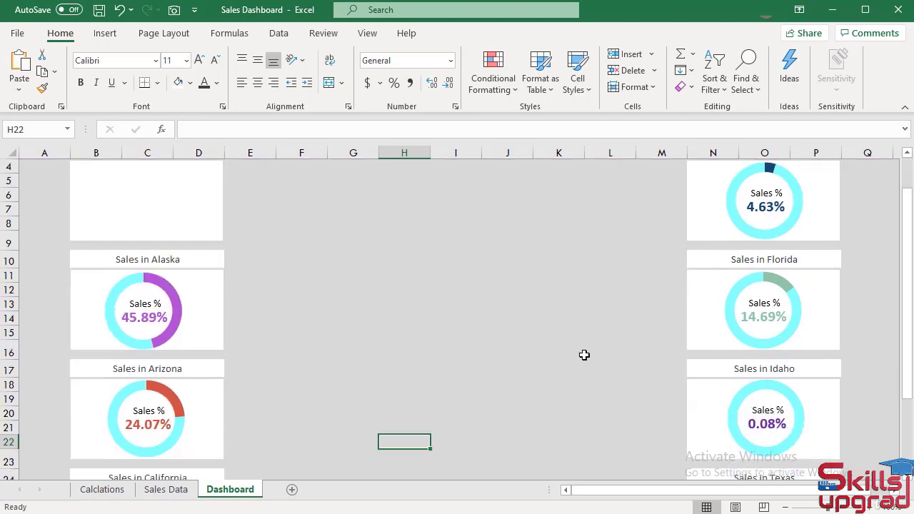